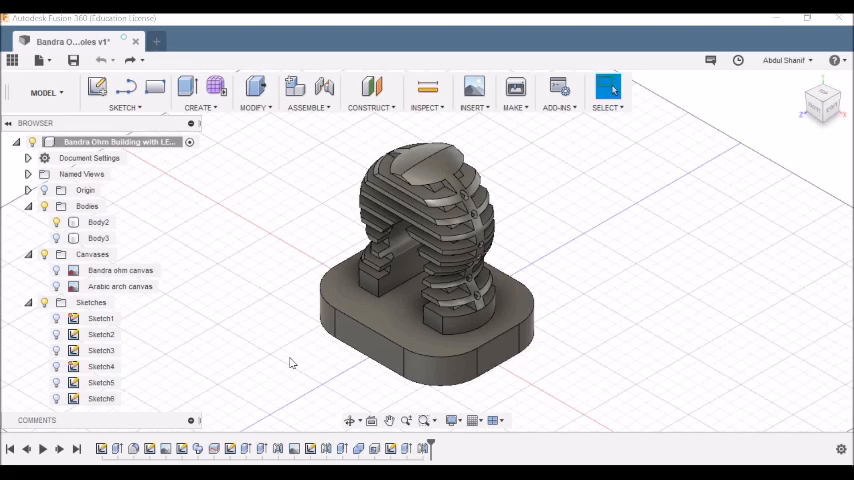
# Step: Orbit the lamp base around to view its underside and the bottom rim
pyautogui.keyDown('shift'); pyautogui.moveTo(311, 330); pyautogui.dragTo(311, 271, button='middle'); pyautogui.keyUp('shift')
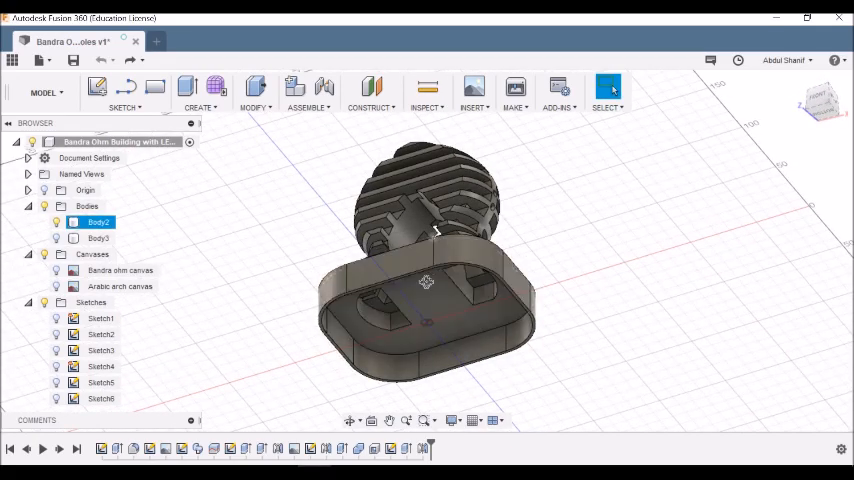
pyautogui.keyDown('shift'); pyautogui.moveTo(400, 337); pyautogui.dragTo(424, 305, button='middle'); pyautogui.keyUp('shift')
pyautogui.click(843, 178)
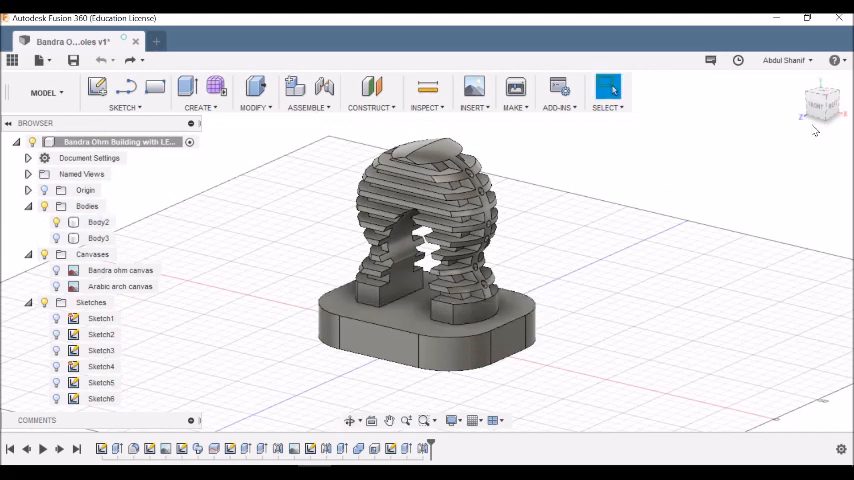
pyautogui.keyDown('shift'); pyautogui.moveTo(650, 204); pyautogui.dragTo(627, 343, button='middle'); pyautogui.keyUp('shift')
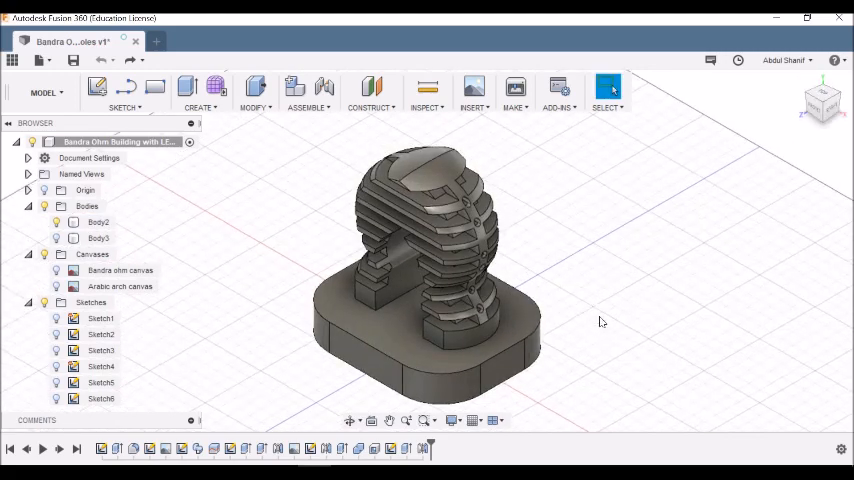
pyautogui.keyDown('shift'); pyautogui.moveTo(629, 267); pyautogui.dragTo(476, 232, button='middle'); pyautogui.keyUp('shift')
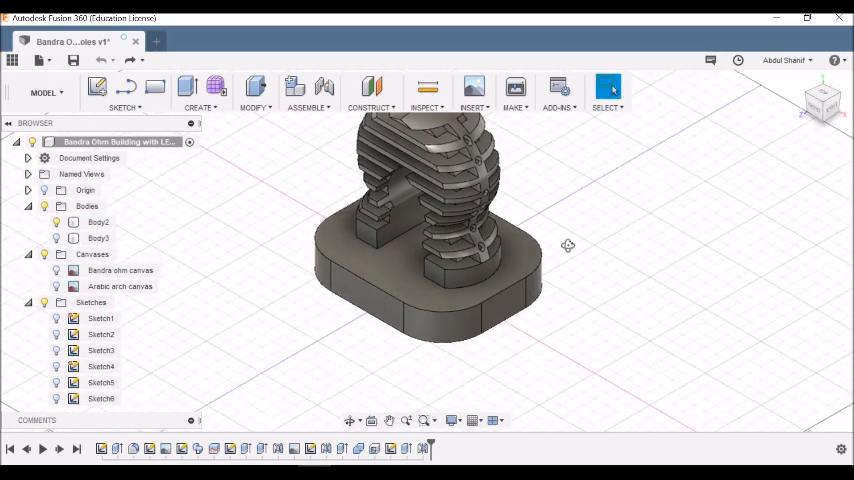
pyautogui.click(200, 108)
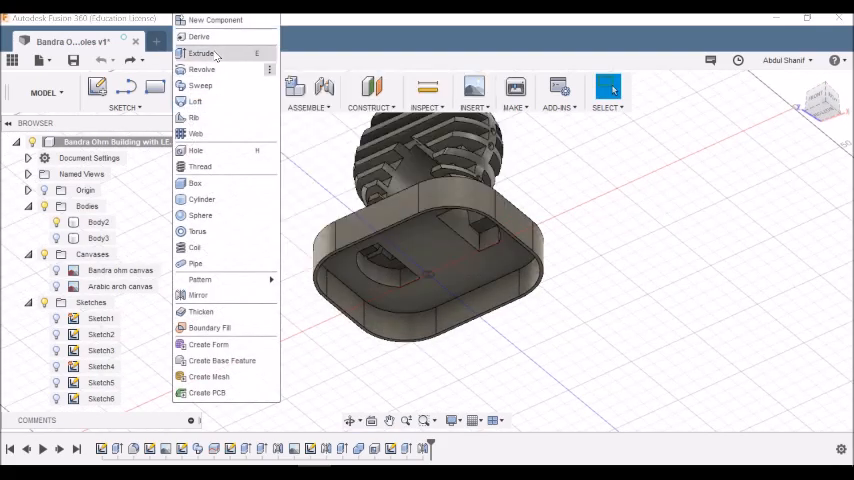
# Step: Extrude the bottom rim face 16 mm as a New Body, creating Body5
pyautogui.click(201, 53)
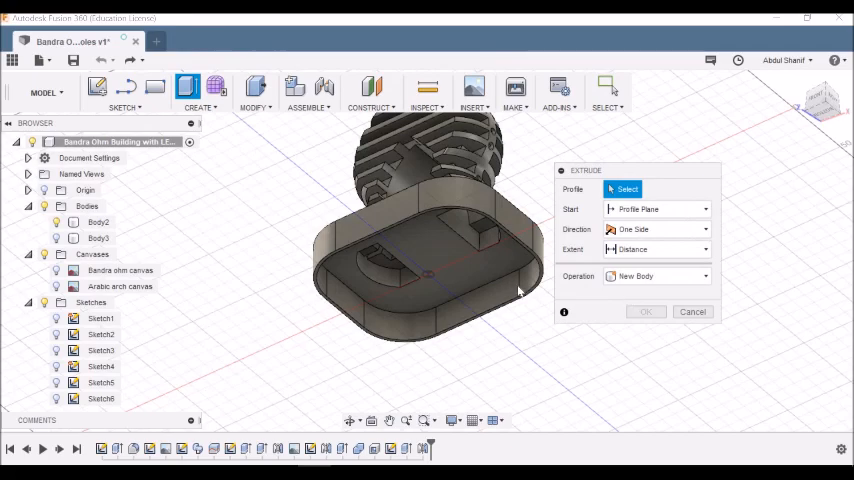
pyautogui.keyDown('shift'); pyautogui.moveTo(520, 290); pyautogui.dragTo(508, 270, button='middle'); pyautogui.keyUp('shift')
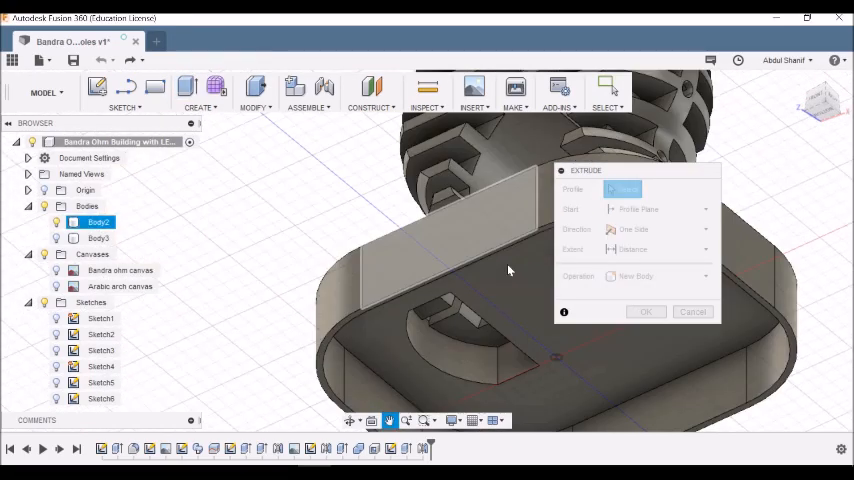
pyautogui.scroll(3, 508, 270)
pyautogui.scroll(5, 500, 250)
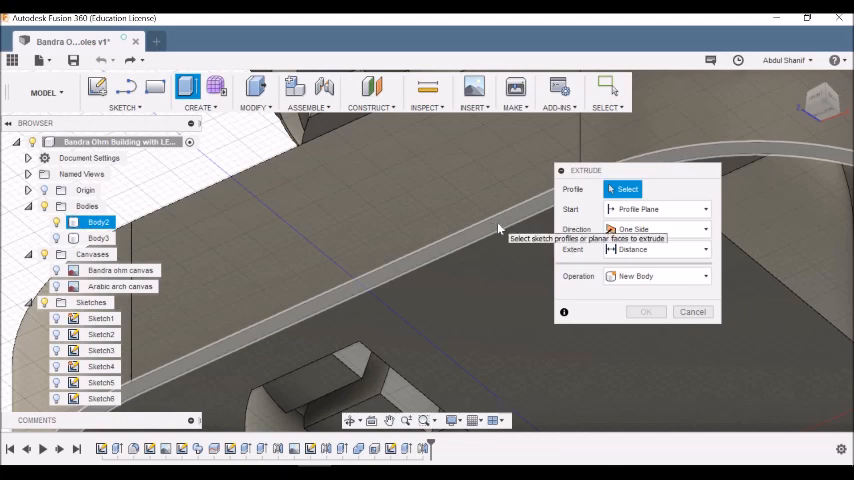
pyautogui.click(499, 229)
pyautogui.scroll(-5, 514, 300)
pyautogui.scroll(-4, 514, 314)
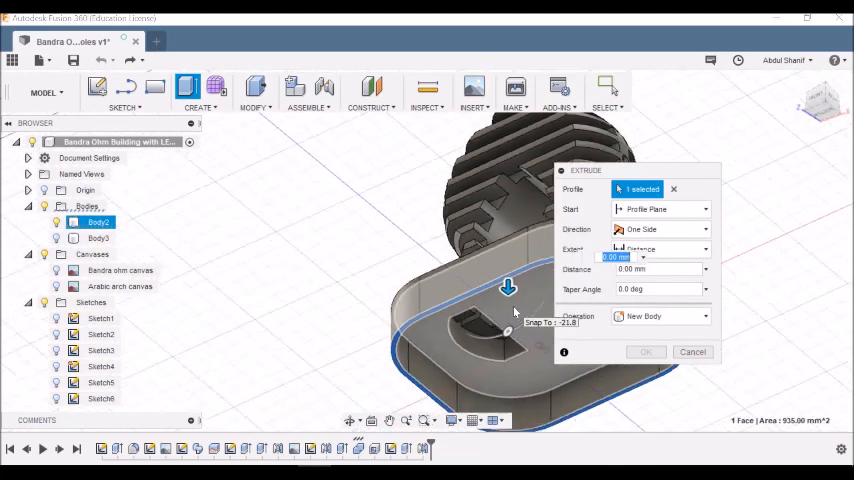
pyautogui.write('16')
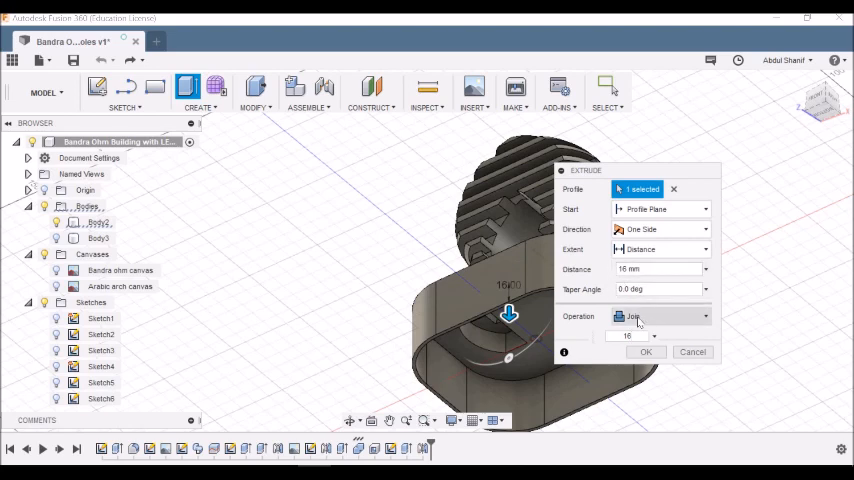
pyautogui.click(637, 317)
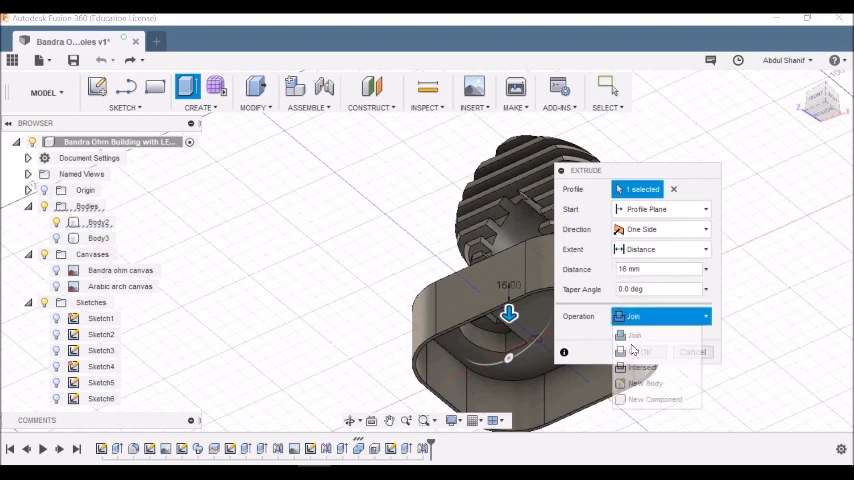
pyautogui.click(650, 380)
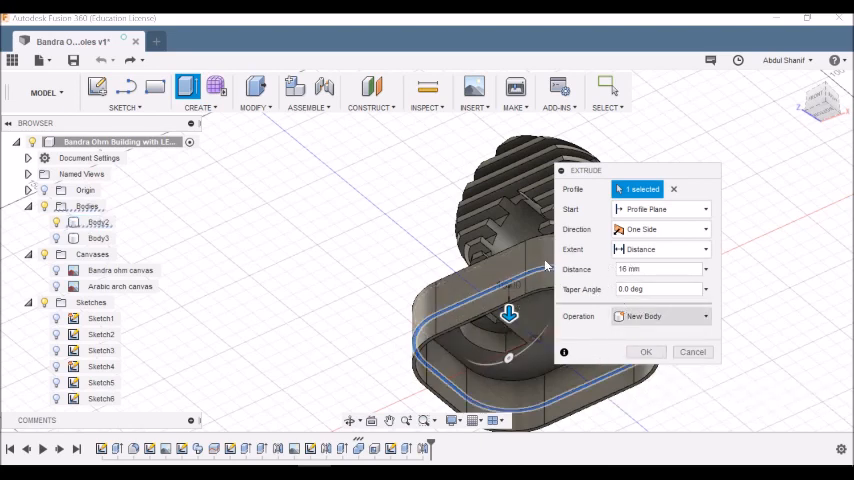
pyautogui.click(649, 353)
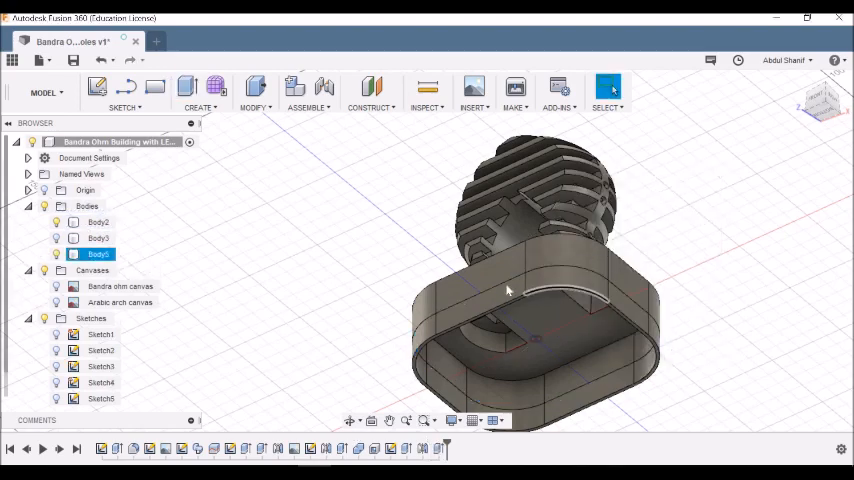
pyautogui.keyDown('shift'); pyautogui.moveTo(527, 287); pyautogui.dragTo(508, 300, button='middle'); pyautogui.keyUp('shift')
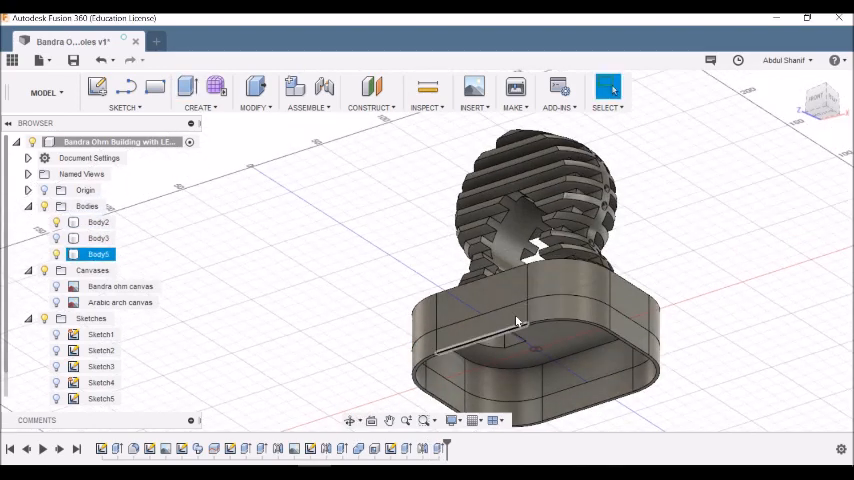
pyautogui.press('Escape')
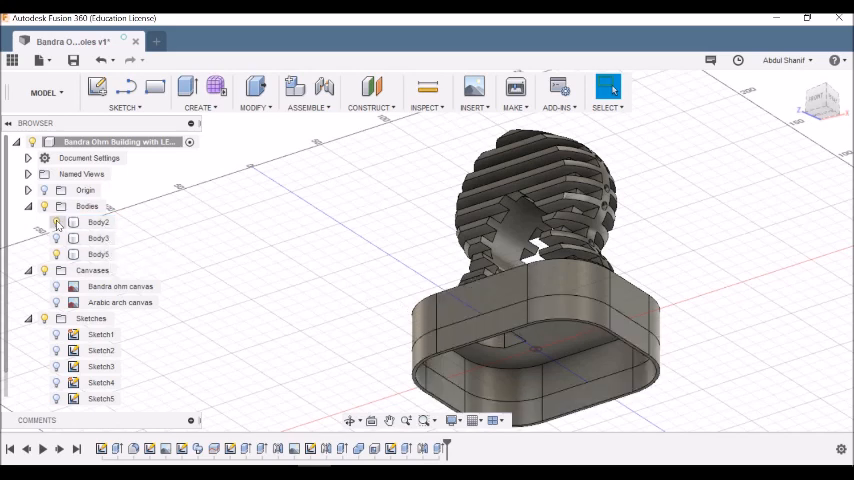
# Step: Hide Body2 and Body3 in the Browser so only the ring body Body5 remains visible
pyautogui.click(29, 271)
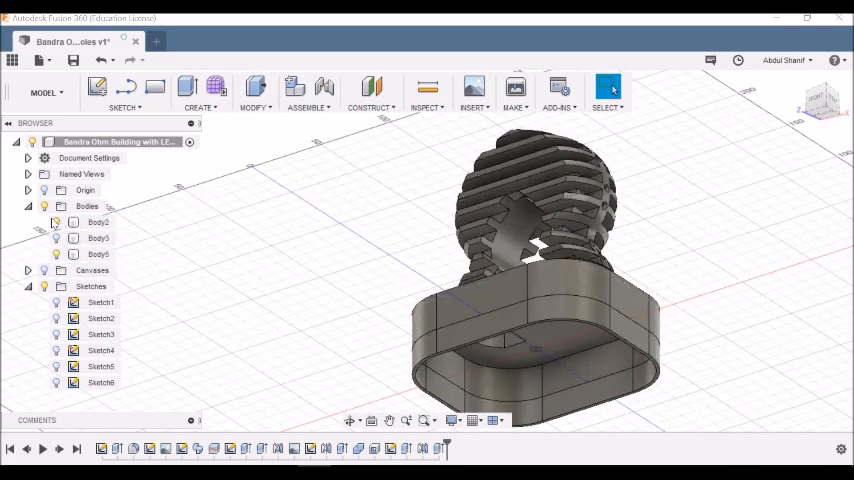
pyautogui.click(97, 222)
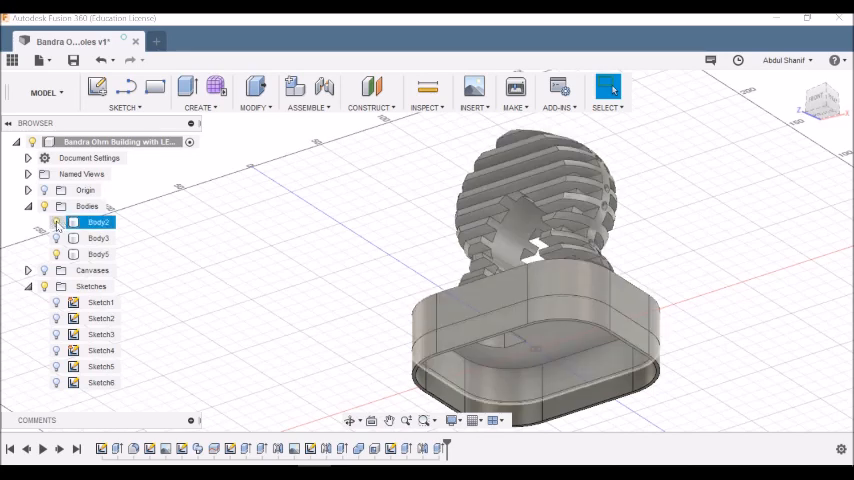
pyautogui.click(57, 238)
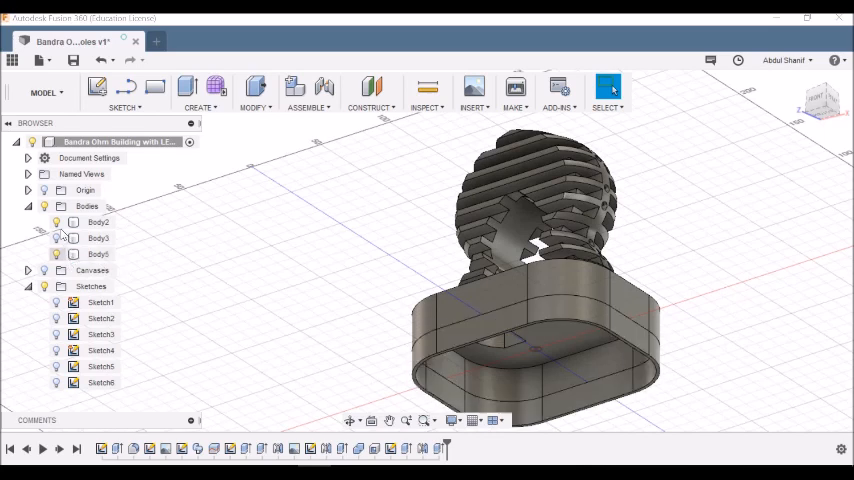
pyautogui.click(97, 222)
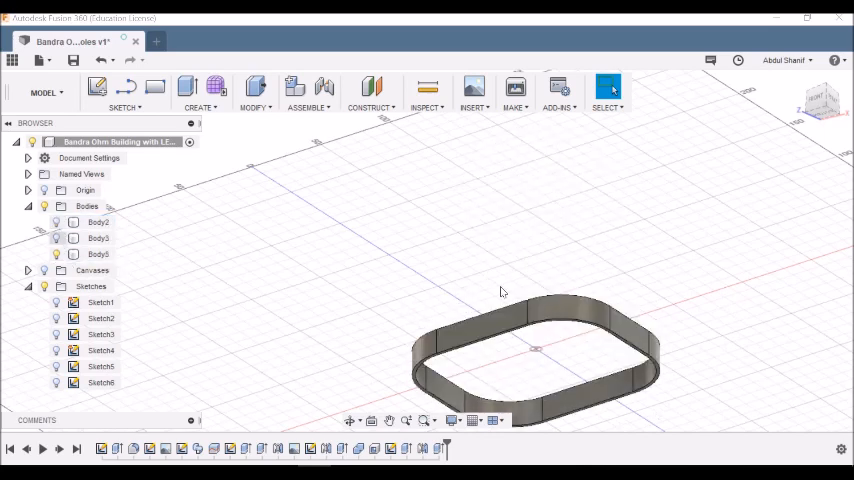
pyautogui.scroll(5, 626, 298)
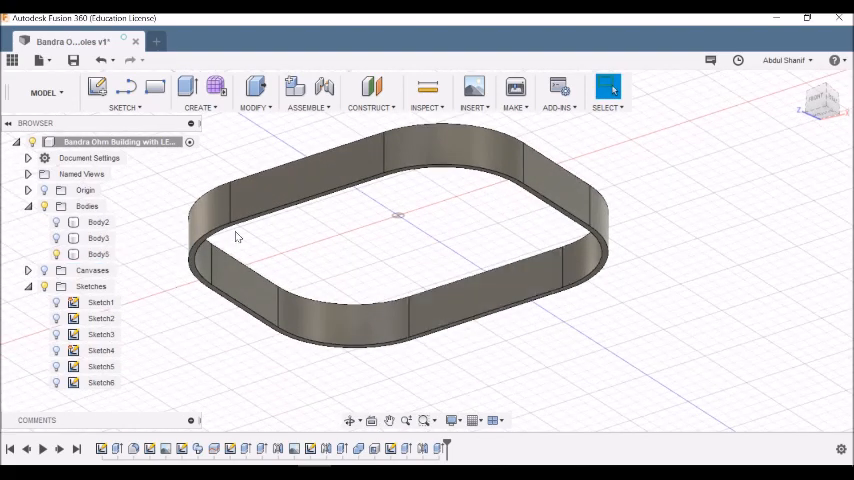
pyautogui.click(97, 254)
pyautogui.click(440, 232)
# Step: Select the top rim face of the ring body Body5 as the sketch surface
pyautogui.keyDown('shift'); pyautogui.moveTo(454, 262); pyautogui.dragTo(446, 284, button='middle'); pyautogui.keyUp('shift')
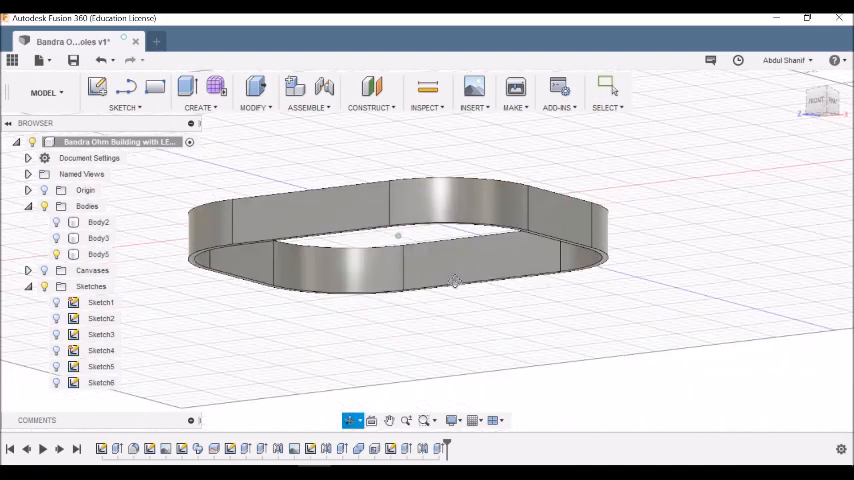
pyautogui.click(423, 271)
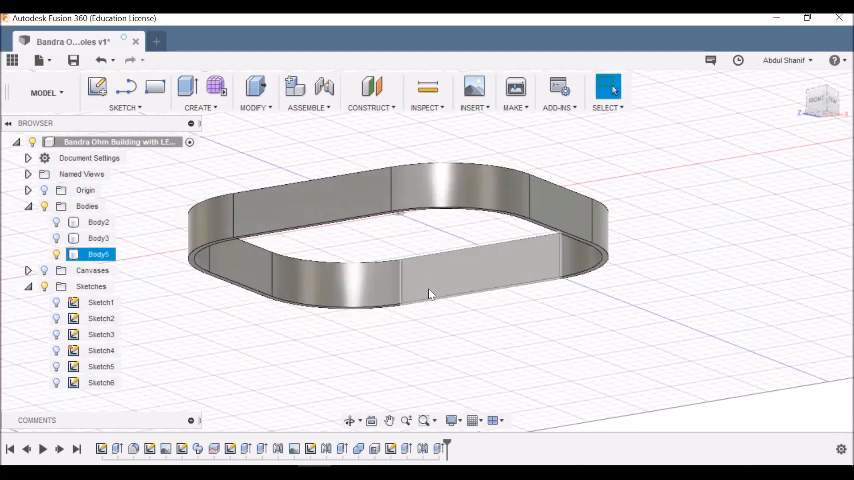
pyautogui.moveTo(457, 273); pyautogui.dragTo(512, 325, button='middle')
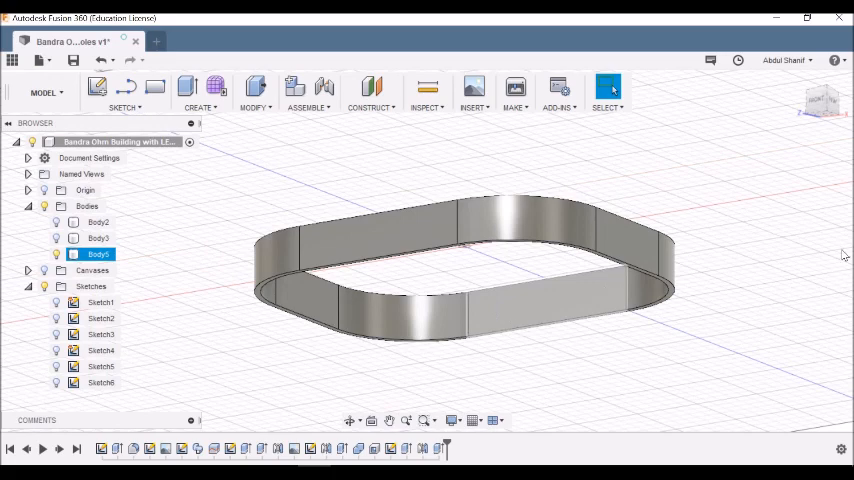
pyautogui.click(720, 285)
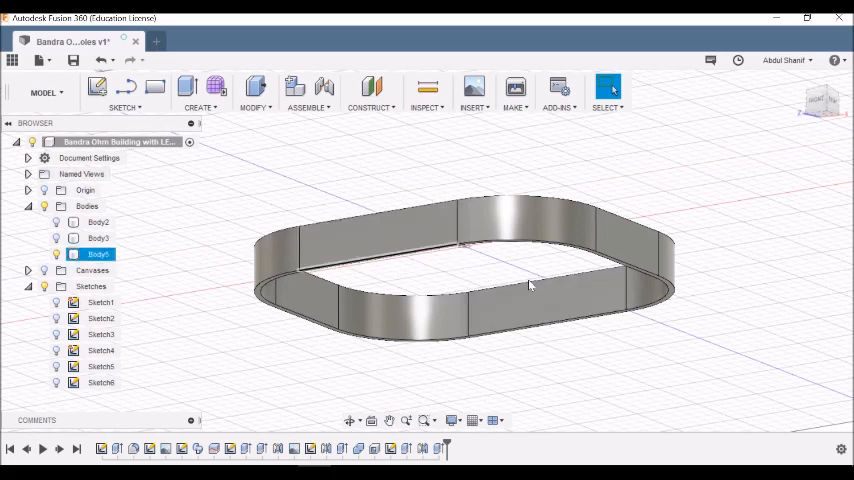
pyautogui.scroll(4, 540, 270)
pyautogui.scroll(3, 550, 268)
pyautogui.scroll(-4, 552, 268)
pyautogui.scroll(-4, 552, 268)
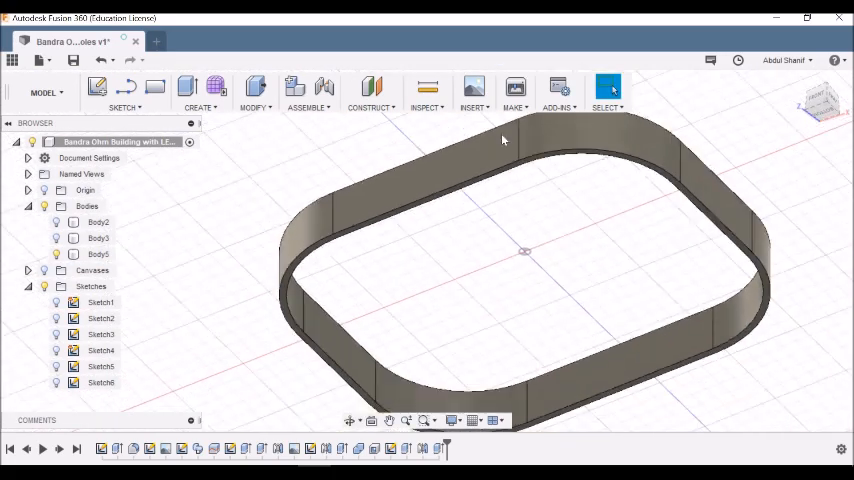
pyautogui.scroll(3, 703, 180)
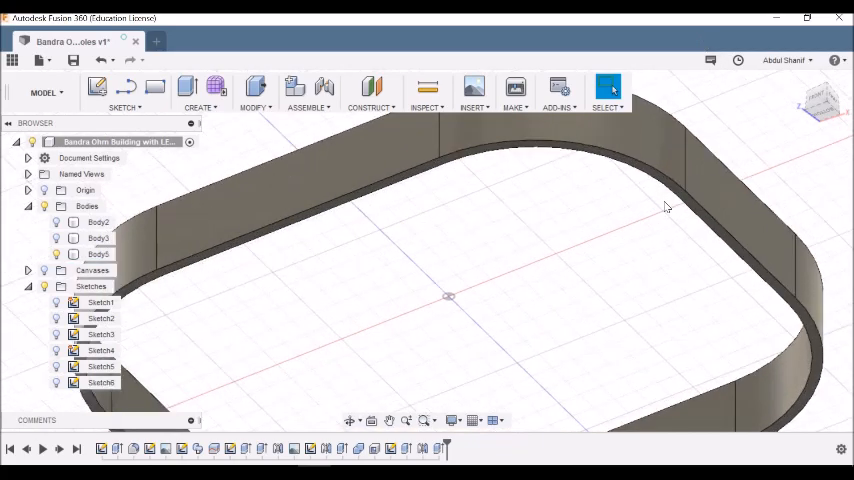
pyautogui.scroll(3, 703, 185)
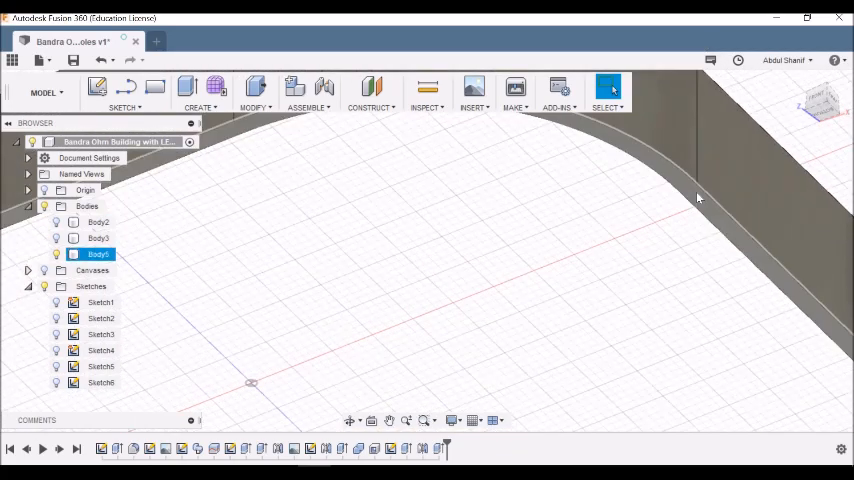
pyautogui.click(700, 195)
pyautogui.scroll(-5, 620, 240)
pyautogui.scroll(-3, 560, 270)
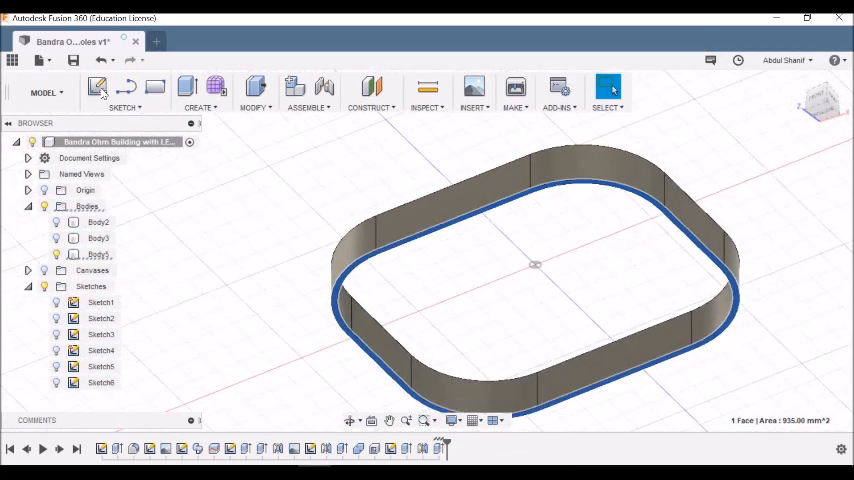
# Step: Create Sketch7 with a center rectangle on the rim spanning the ring's opening and finish it
pyautogui.click(125, 107)
pyautogui.moveTo(114, 52)
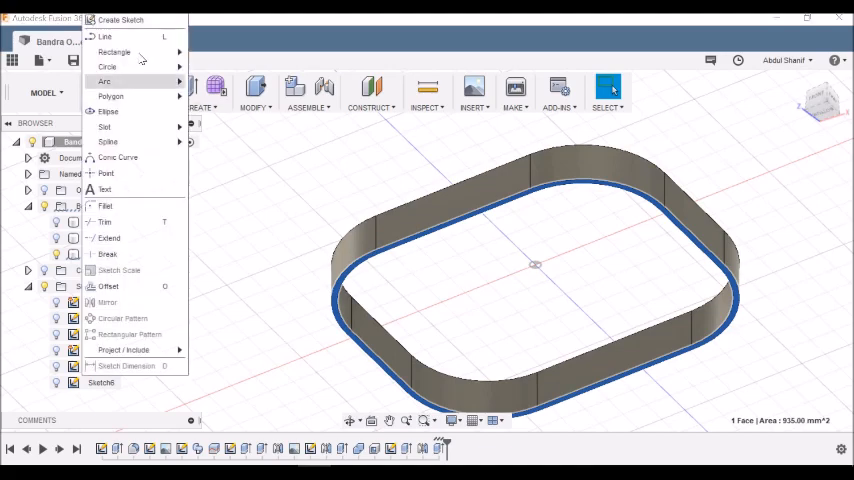
pyautogui.click(226, 87)
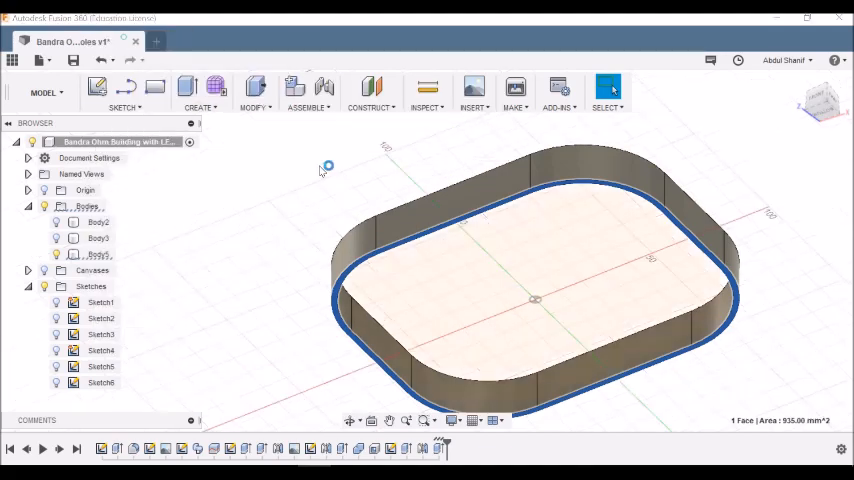
pyautogui.scroll(-4, 384, 290)
pyautogui.moveTo(360, 340)
pyautogui.keyDown('shift'); pyautogui.mouseDown(button='middle')
pyautogui.moveTo(280, 294)
pyautogui.moveTo(362, 272)
pyautogui.mouseUp(button='middle'); pyautogui.keyUp('shift')
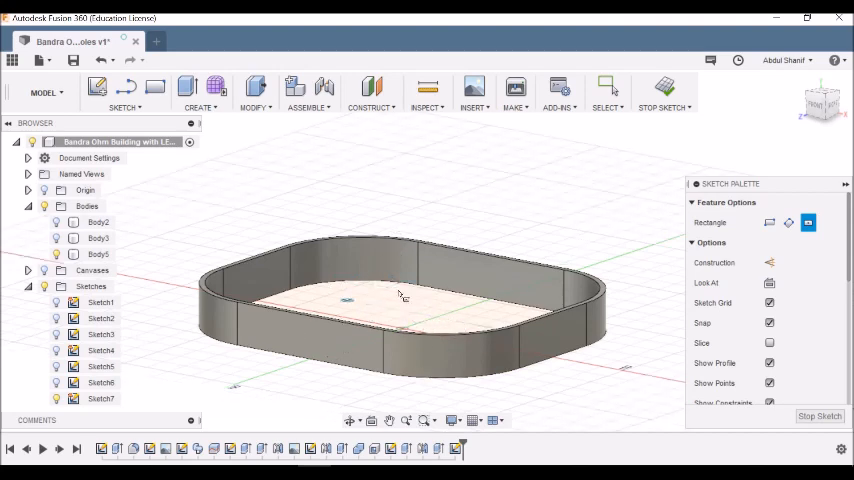
pyautogui.click(664, 92)
pyautogui.keyDown('shift'); pyautogui.moveTo(440, 255); pyautogui.dragTo(436, 336, button='middle'); pyautogui.keyUp('shift')
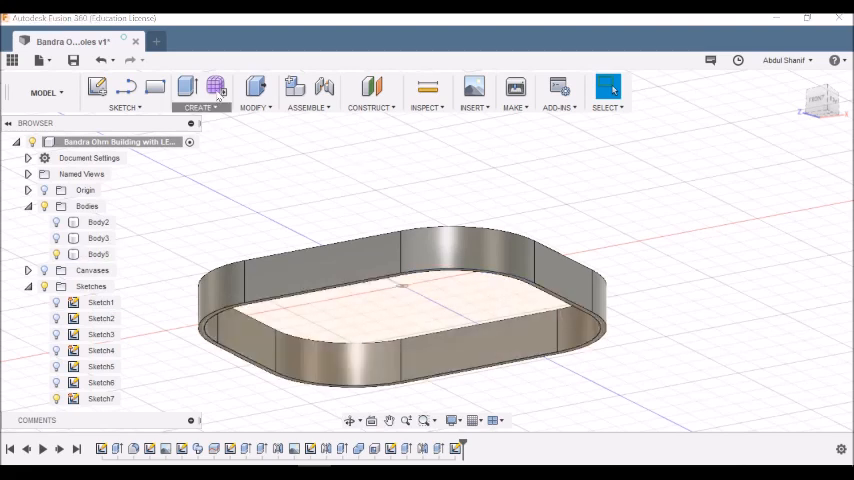
pyautogui.click(216, 108)
# Step: Extrude the Sketch7 profile -25 mm with Join, capping the ring into a solid base
pyautogui.click(218, 131)
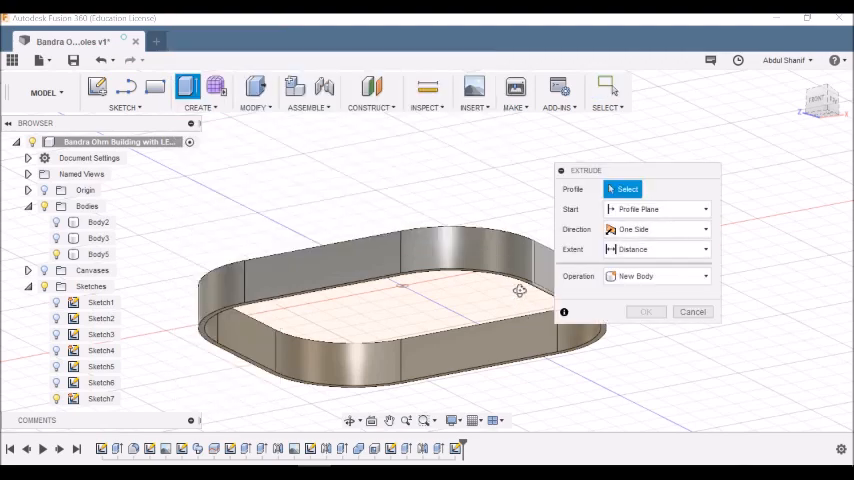
pyautogui.keyDown('shift'); pyautogui.moveTo(380, 240); pyautogui.dragTo(401, 281, button='middle'); pyautogui.keyUp('shift')
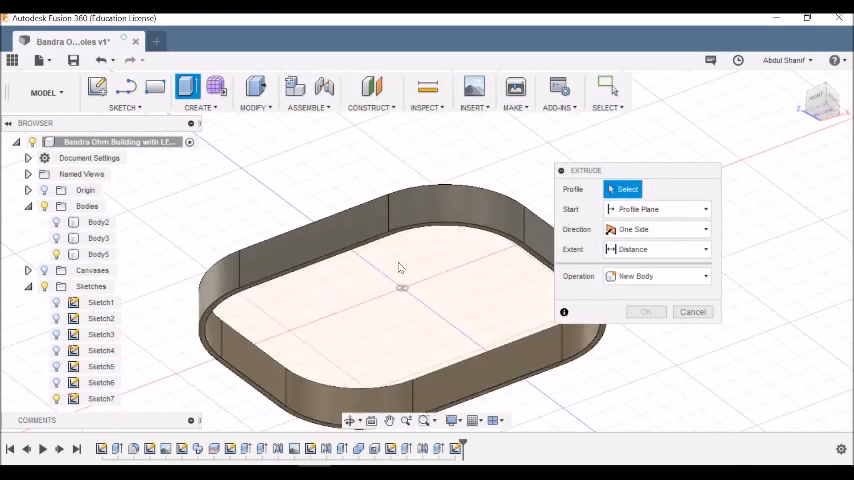
pyautogui.click(401, 288)
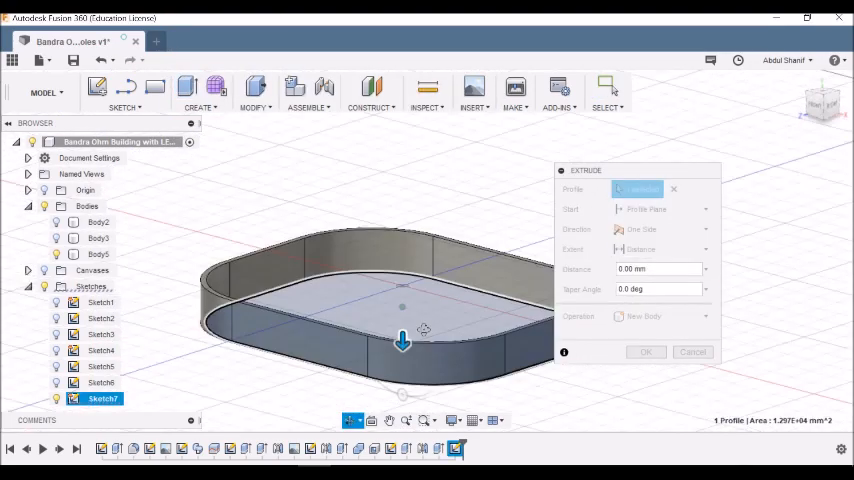
pyautogui.keyDown('shift'); pyautogui.moveTo(400, 300); pyautogui.dragTo(400, 330, button='middle'); pyautogui.keyUp('shift')
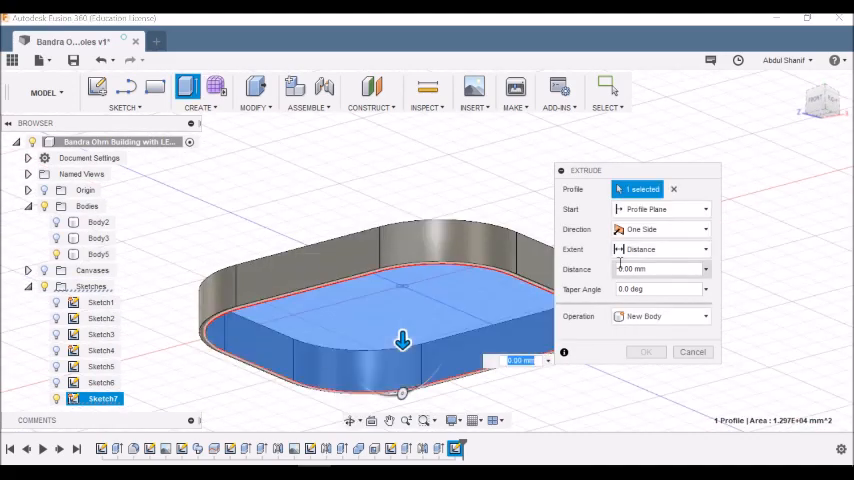
pyautogui.click(676, 268)
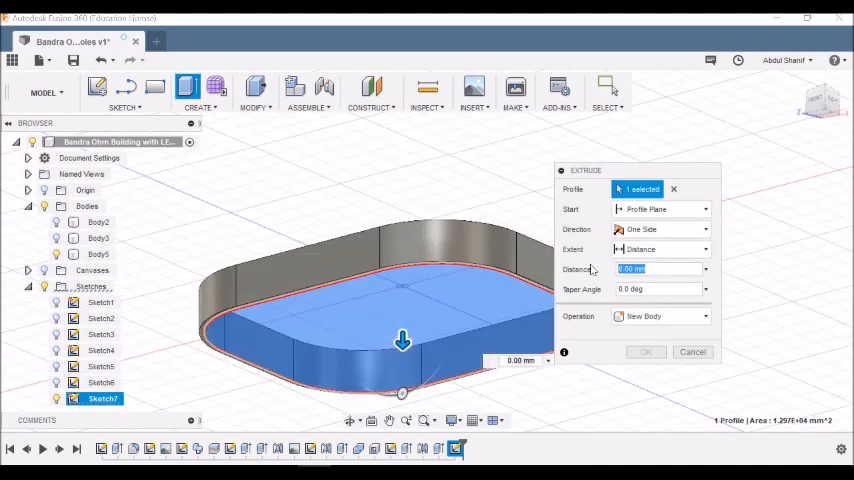
pyautogui.write('-25')
pyautogui.press('Return')
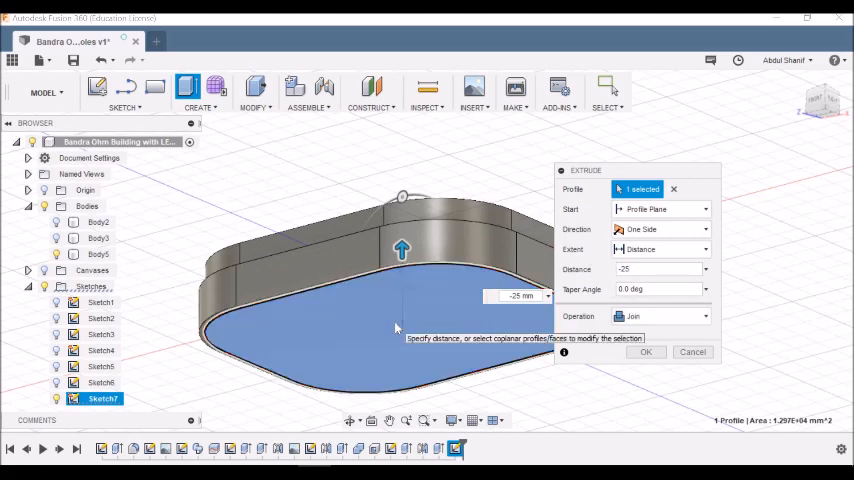
pyautogui.click(640, 352)
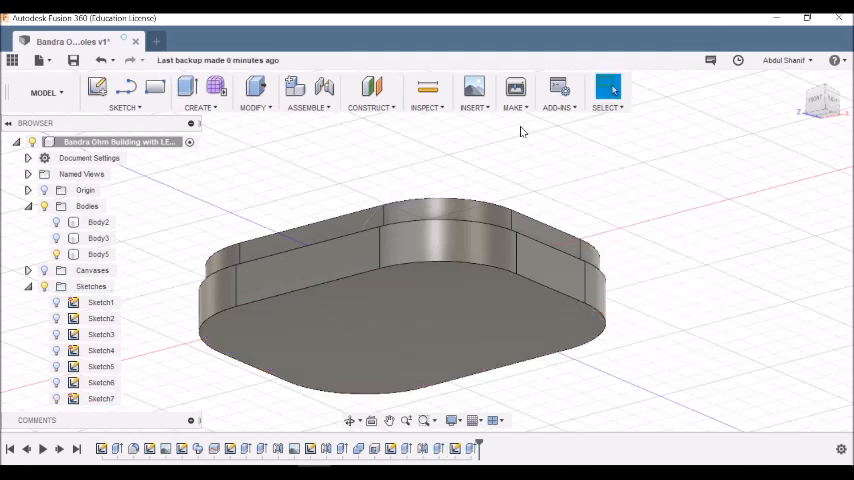
pyautogui.keyDown('shift'); pyautogui.moveTo(520, 150); pyautogui.dragTo(548, 230, button='middle'); pyautogui.keyUp('shift')
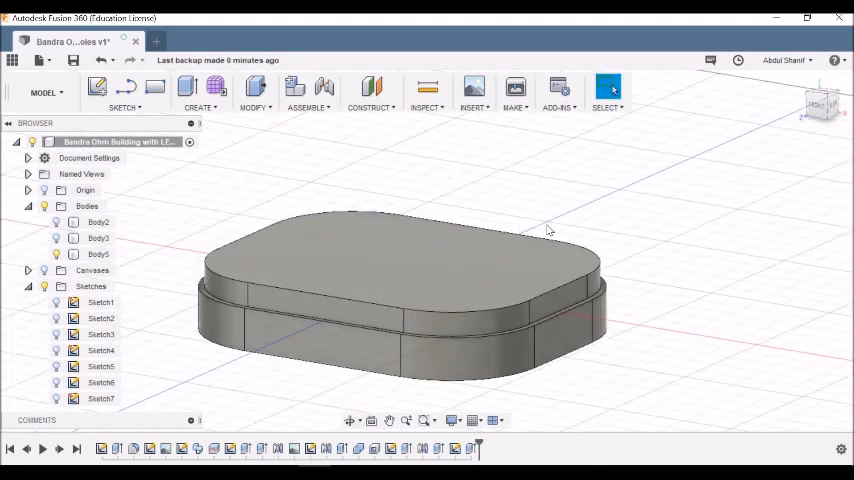
pyautogui.scroll(-2, 548, 230)
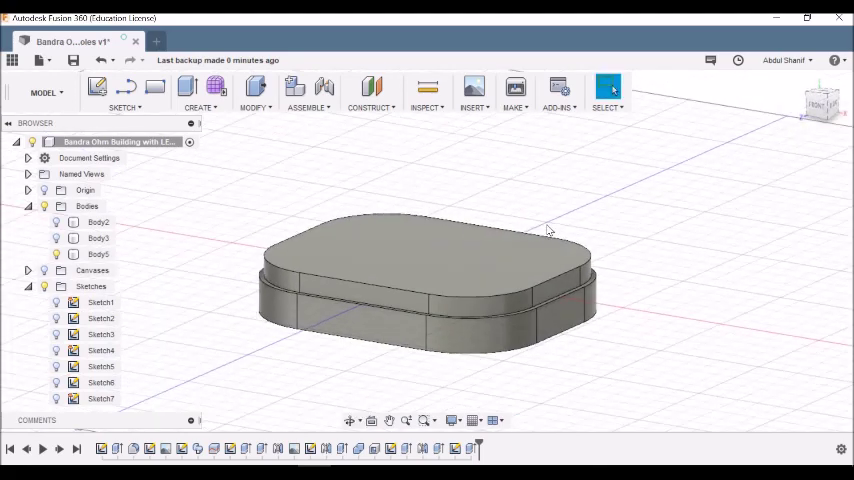
pyautogui.click(255, 107)
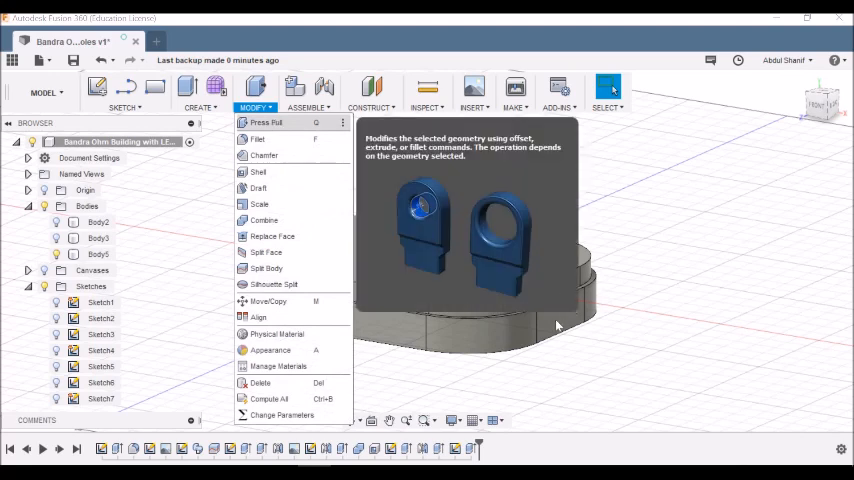
# Step: Start Press Pull and select all eight side faces of the upper band
pyautogui.click(262, 128)
pyautogui.scroll(2, 538, 308)
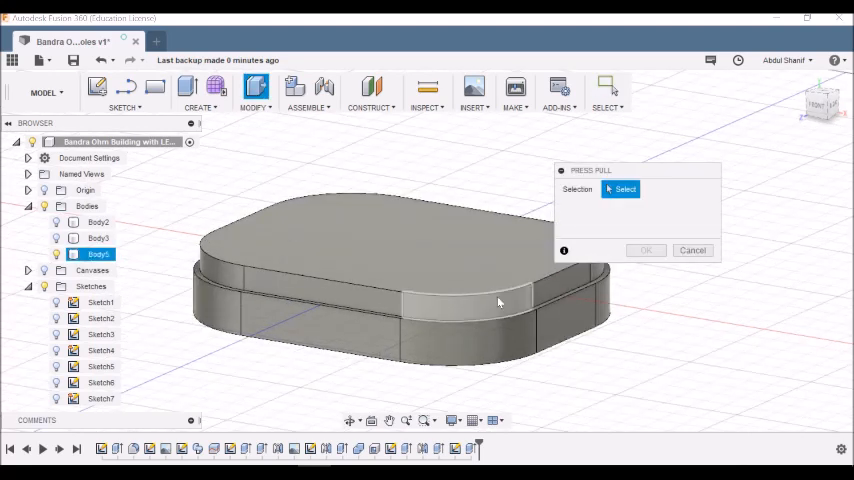
pyautogui.click(470, 305)
pyautogui.click(320, 295)
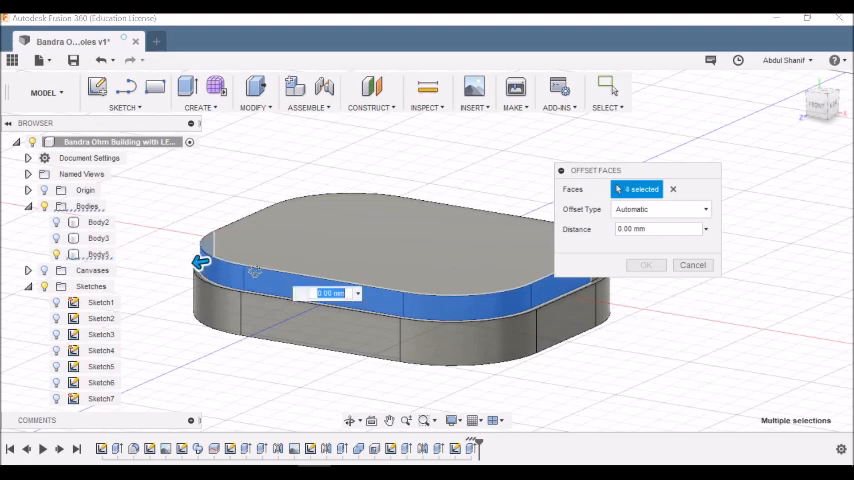
pyautogui.keyDown('shift'); pyautogui.moveTo(300, 270); pyautogui.dragTo(452, 290, button='middle'); pyautogui.keyUp('shift')
pyautogui.click(520, 300)
pyautogui.click(440, 310)
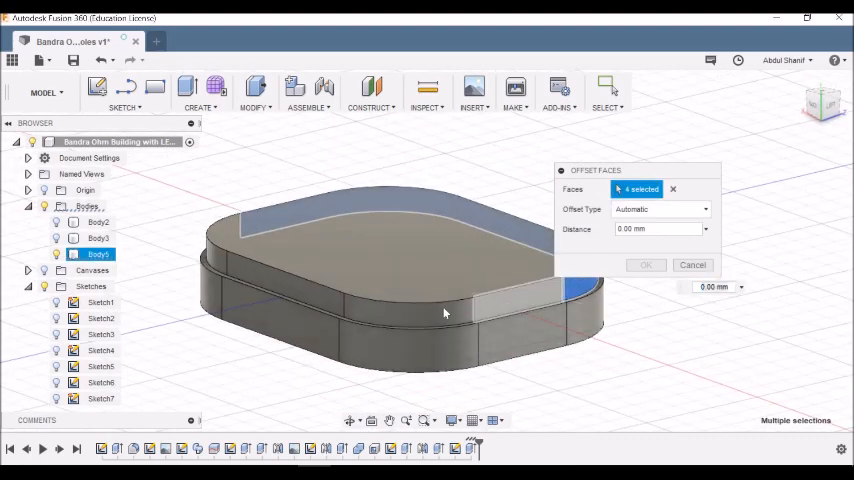
pyautogui.click(410, 312)
pyautogui.click(280, 290)
pyautogui.click(215, 265)
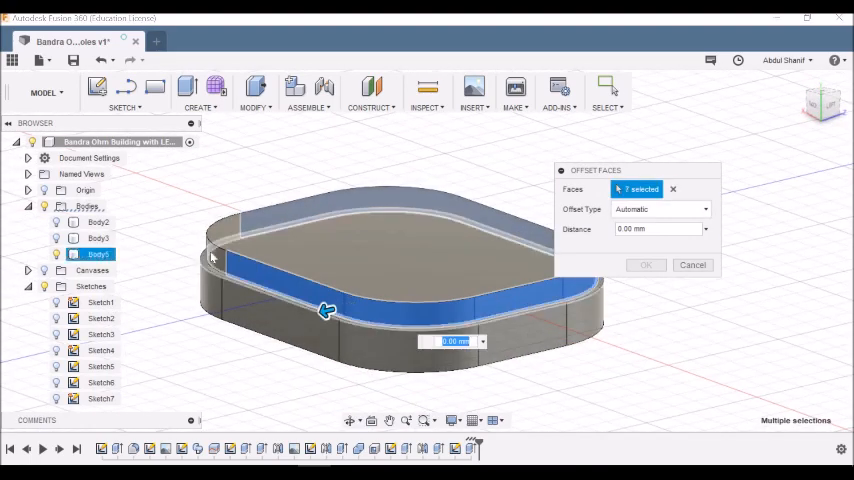
pyautogui.click(290, 285)
# Step: Offset the selected band faces inward by -0.5 mm and confirm
pyautogui.moveTo(457, 318)
pyautogui.keyDown('shift'); pyautogui.mouseDown(button='middle')
pyautogui.moveTo(400, 260)
pyautogui.moveTo(550, 300)
pyautogui.moveTo(644, 300)
pyautogui.mouseUp(button='middle'); pyautogui.keyUp('shift')
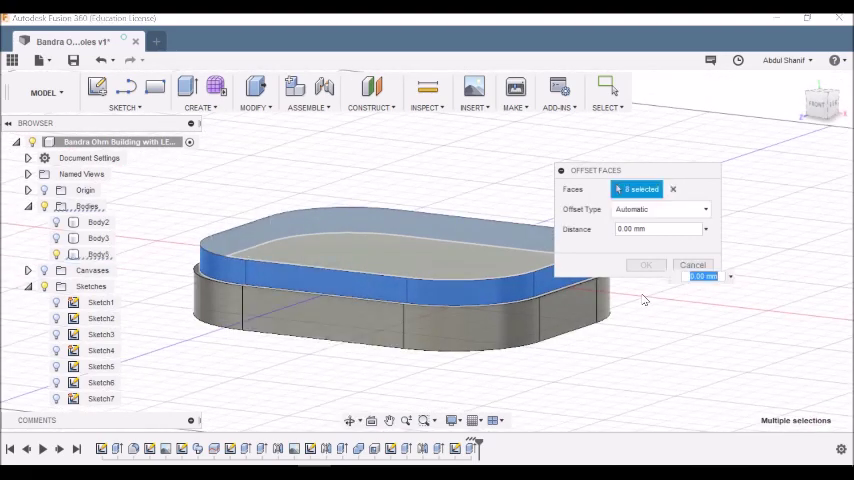
pyautogui.click(655, 229)
pyautogui.write('-0.')
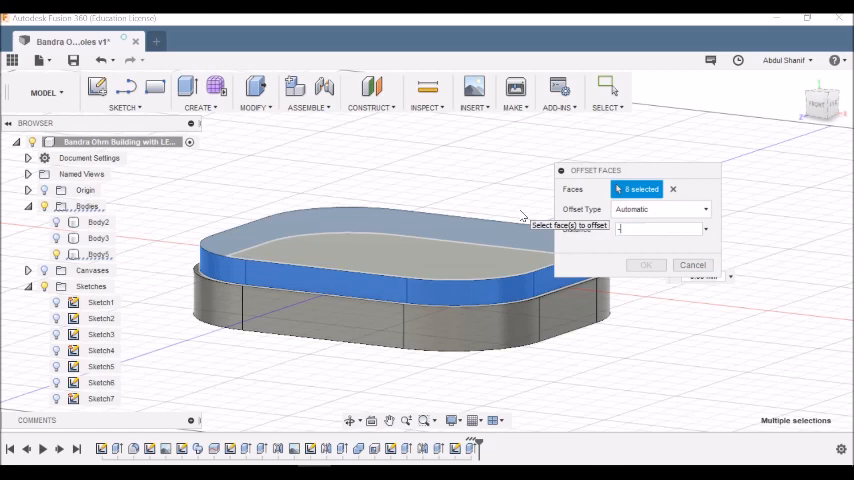
pyautogui.write('5')
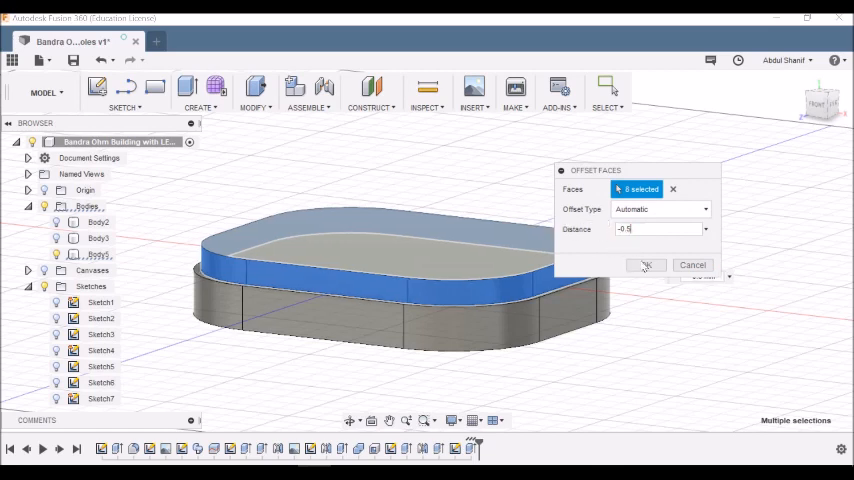
pyautogui.click(646, 265)
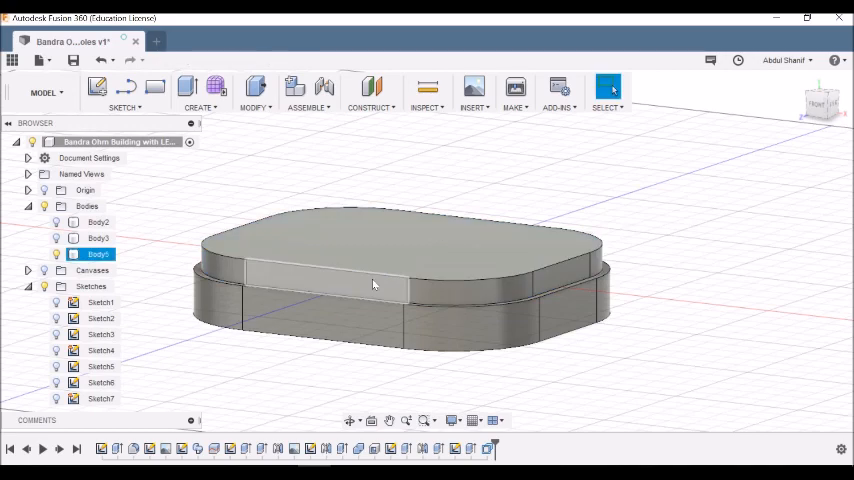
# Step: Shell Body5 from its top face with a 2 mm inside wall thickness
pyautogui.click(700, 260)
pyautogui.keyDown('shift'); pyautogui.moveTo(690, 265); pyautogui.dragTo(702, 258, button='middle'); pyautogui.keyUp('shift')
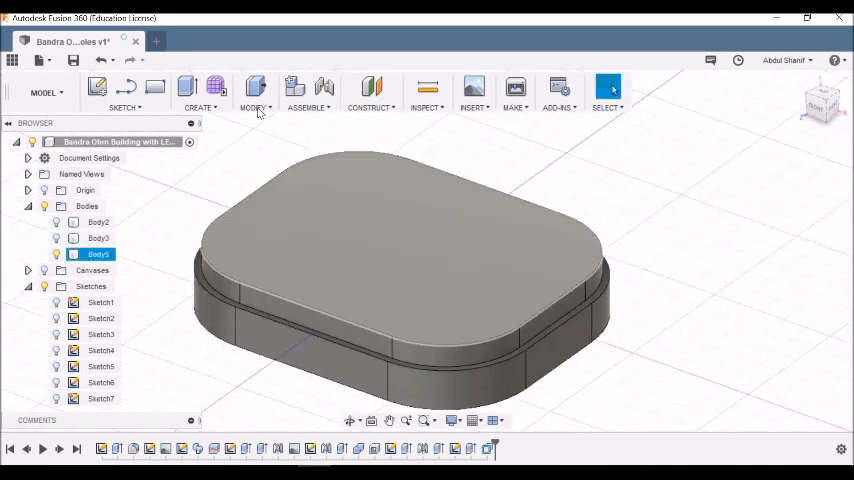
pyautogui.click(255, 107)
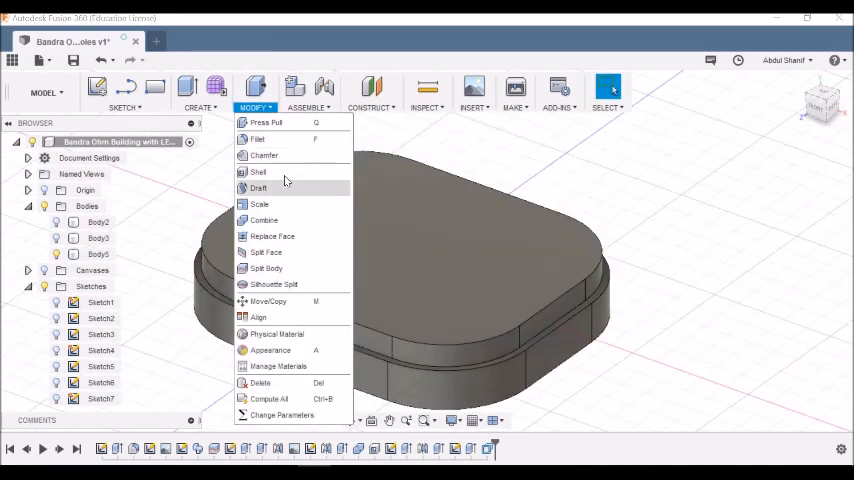
pyautogui.click(258, 172)
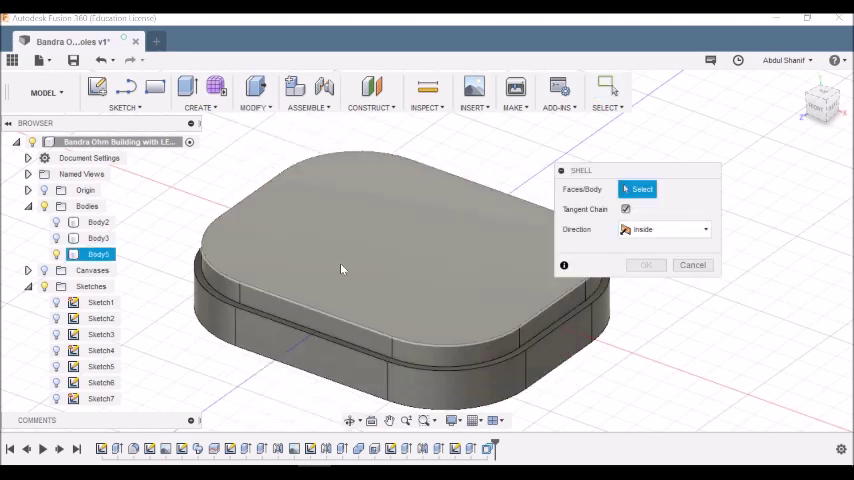
pyautogui.click(401, 265)
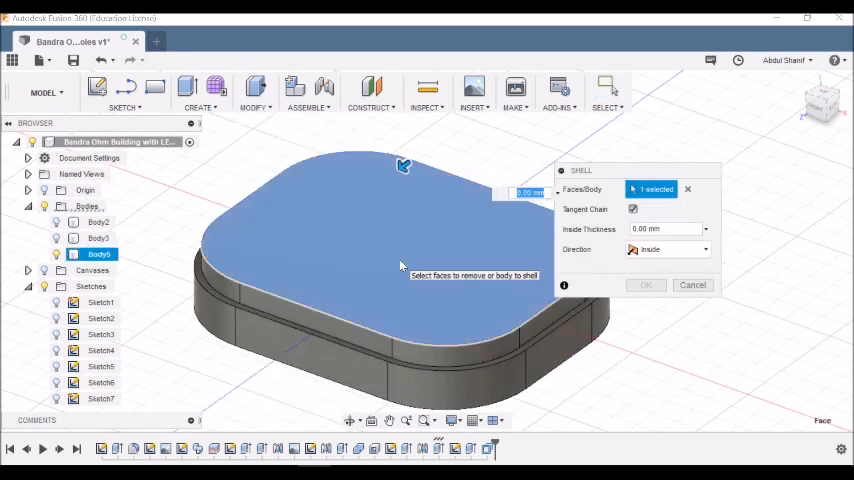
pyautogui.click(650, 229)
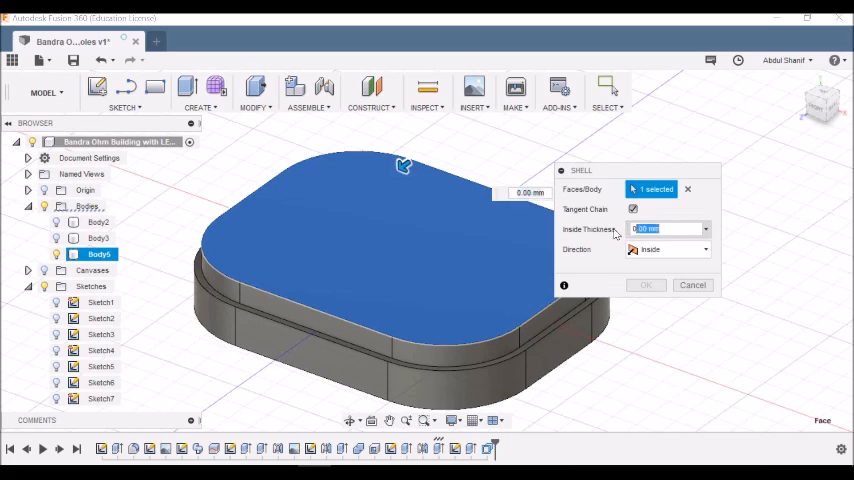
pyautogui.write('2')
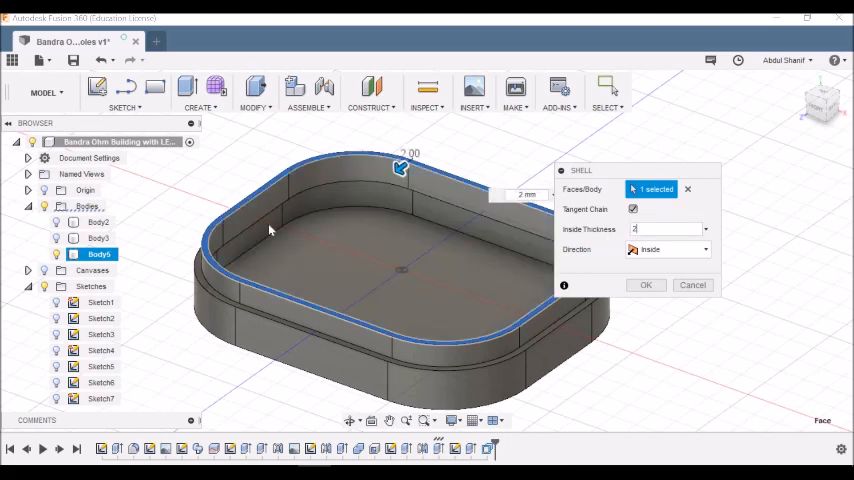
pyautogui.click(647, 285)
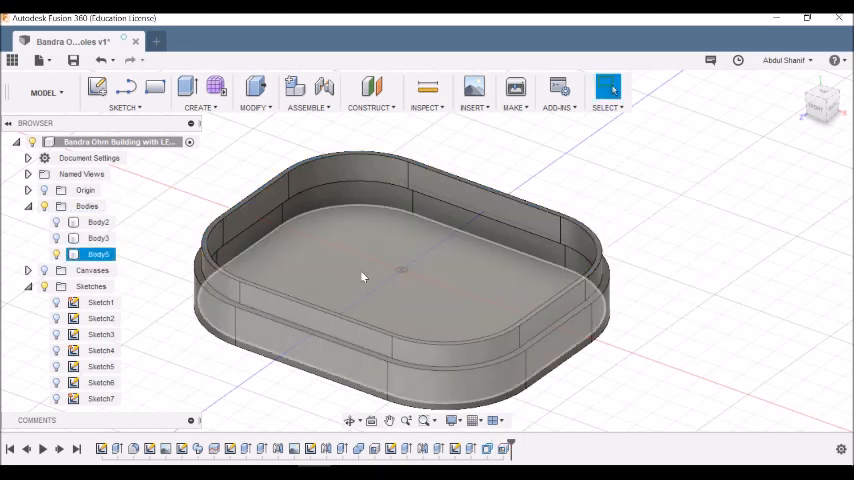
pyautogui.scroll(2, 444, 290)
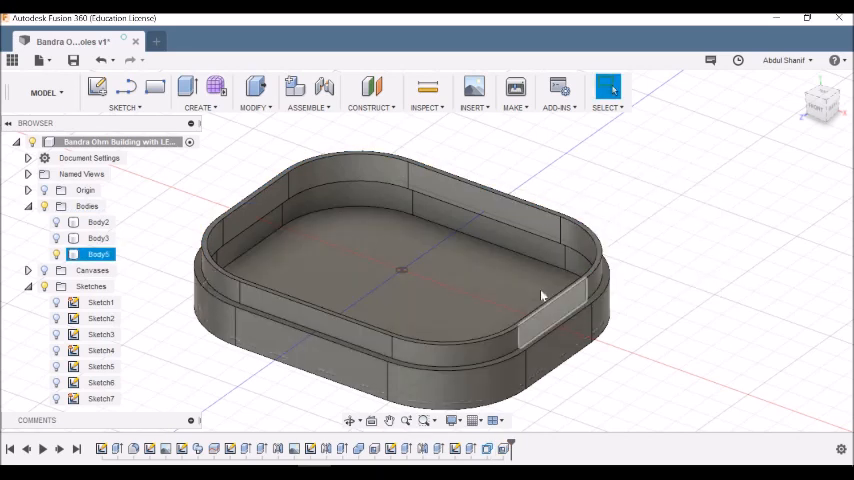
pyautogui.scroll(-4, 560, 300)
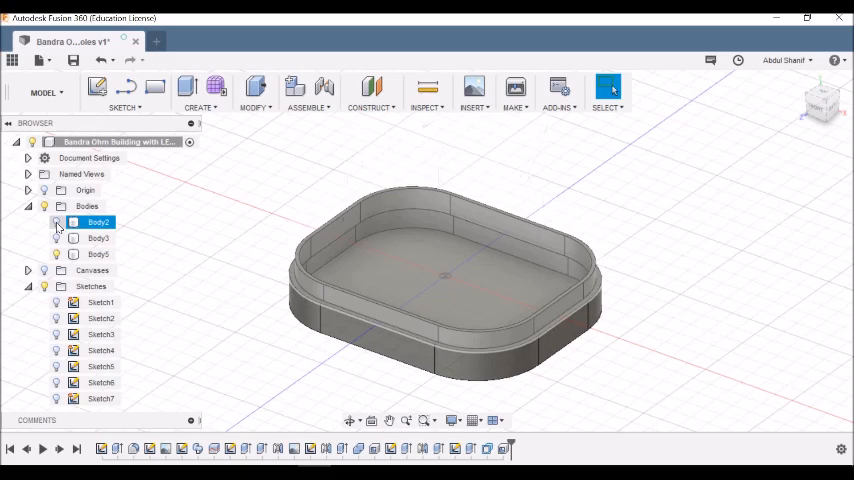
# Step: Show Body2 again and return to the home view to see the whole lamp on its base
pyautogui.click(56, 222)
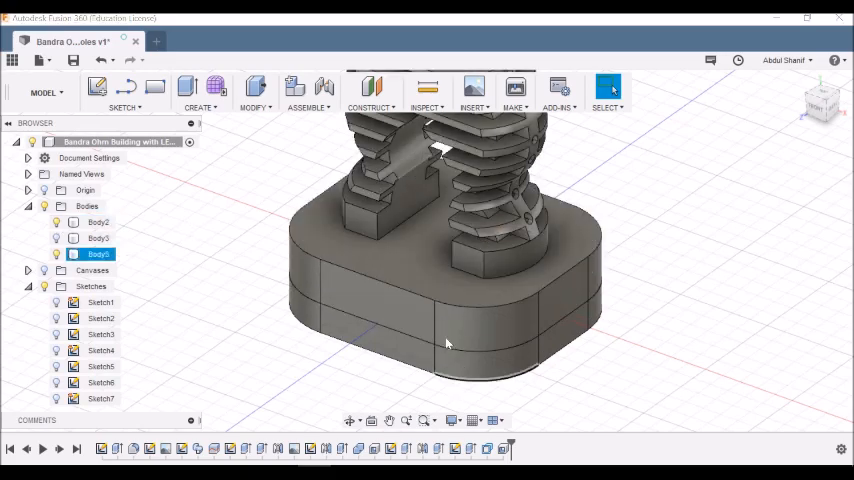
pyautogui.click(700, 300)
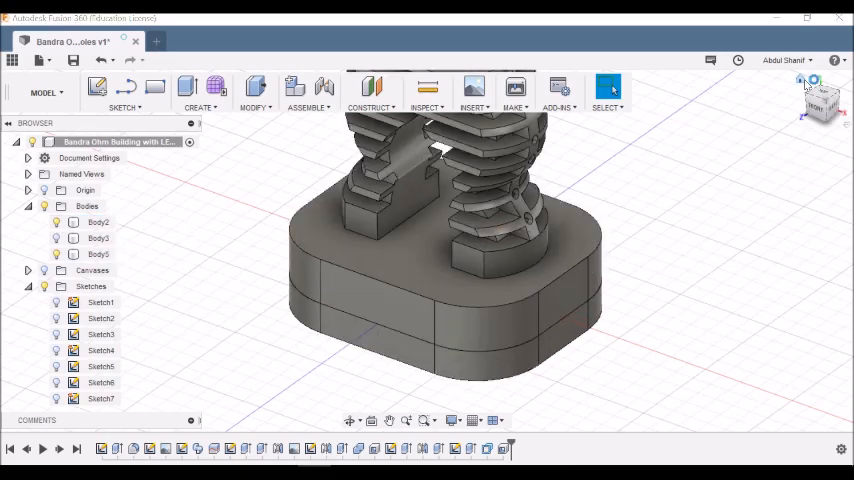
pyautogui.click(806, 84)
pyautogui.click(502, 350)
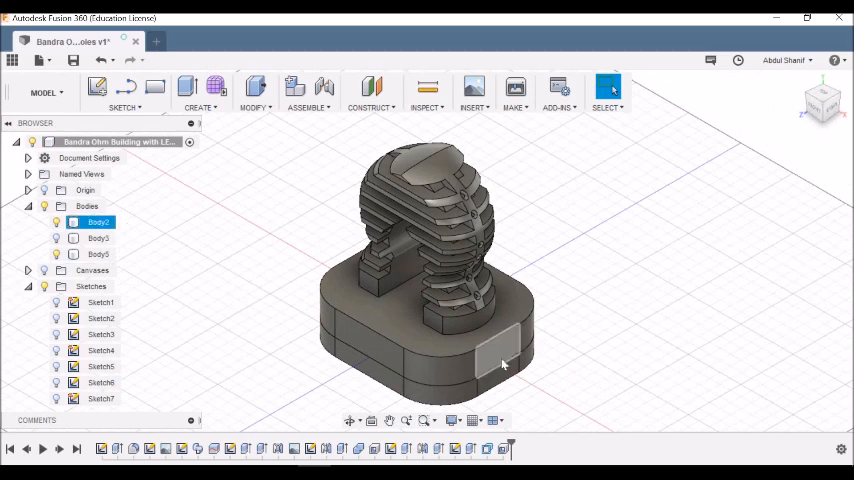
pyautogui.click(503, 367)
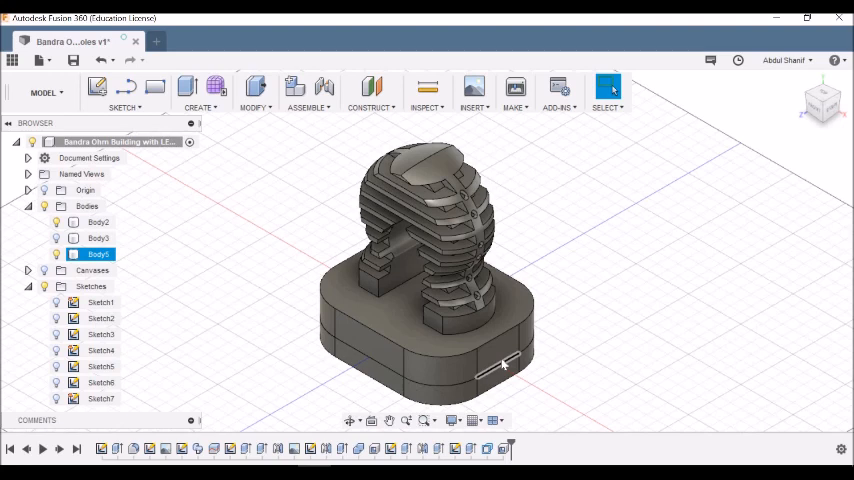
pyautogui.press('Escape')
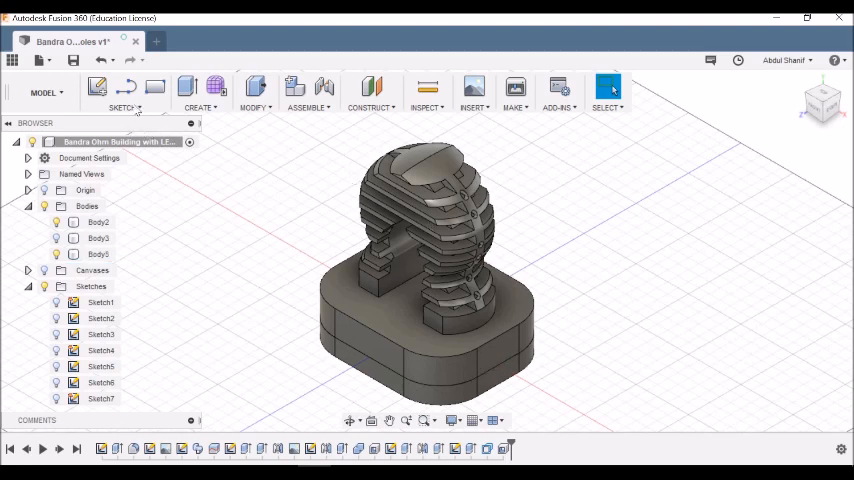
# Step: Create a new sketch on the base's flat side face and place a sketch point
pyautogui.click(137, 108)
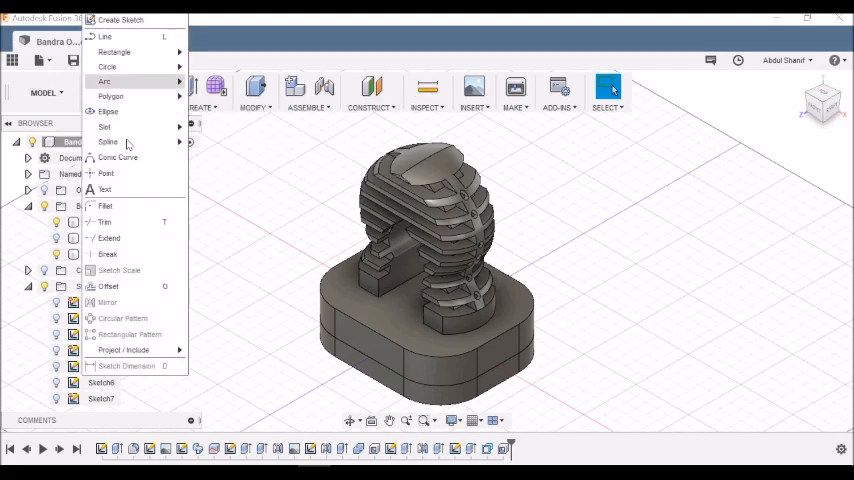
pyautogui.click(106, 173)
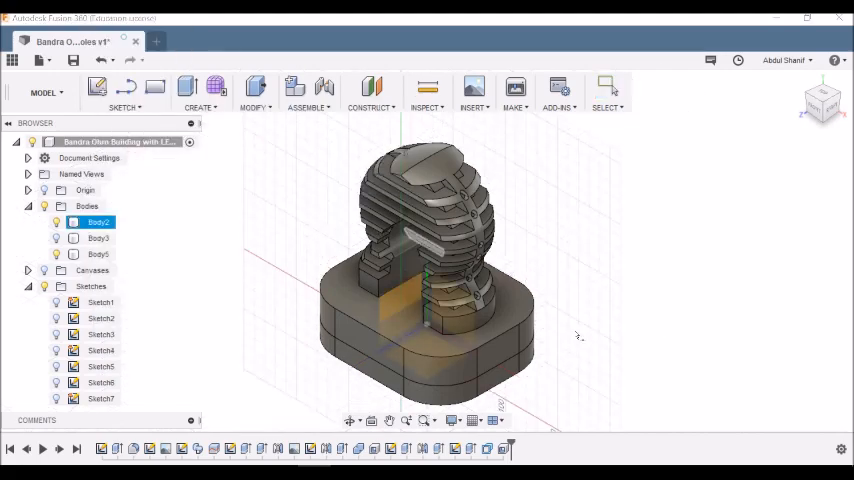
pyautogui.click(511, 355)
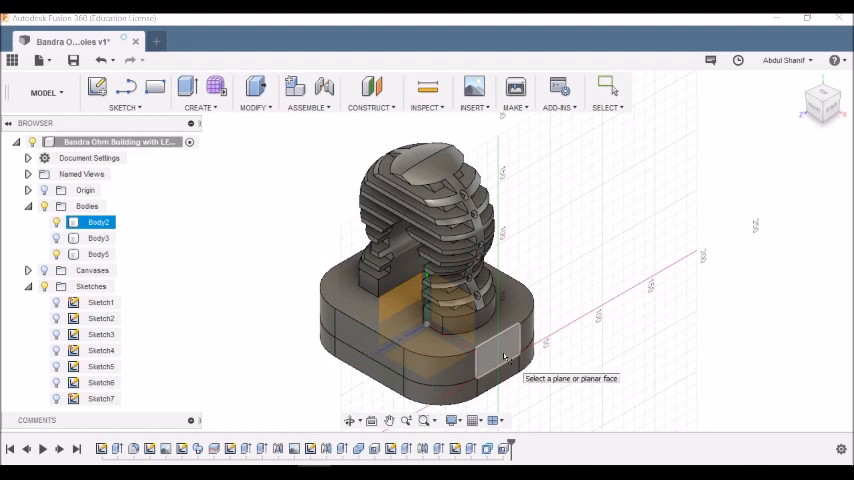
pyautogui.click(504, 357)
pyautogui.scroll(3, 420, 260)
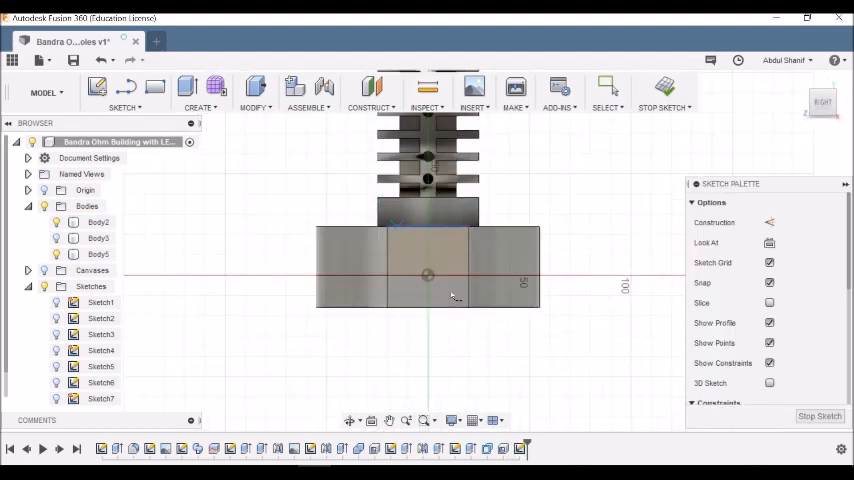
pyautogui.scroll(3, 425, 265)
pyautogui.scroll(2, 428, 270)
pyautogui.scroll(3, 431, 272)
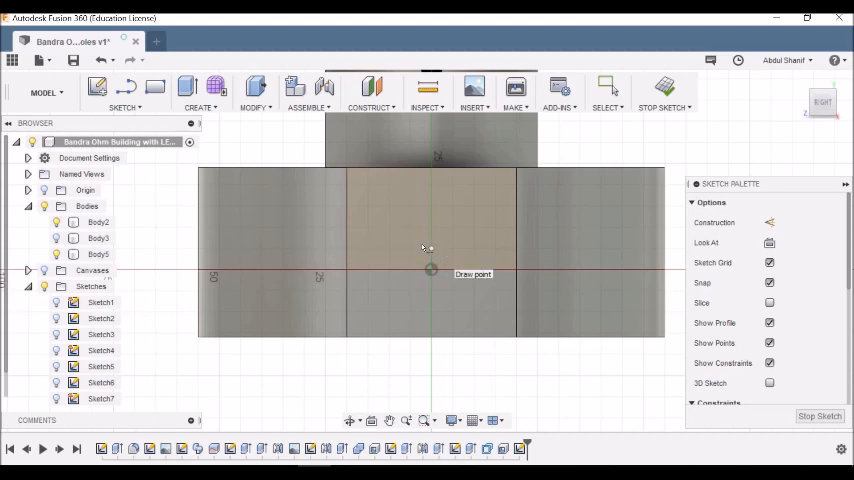
pyautogui.press('Escape')
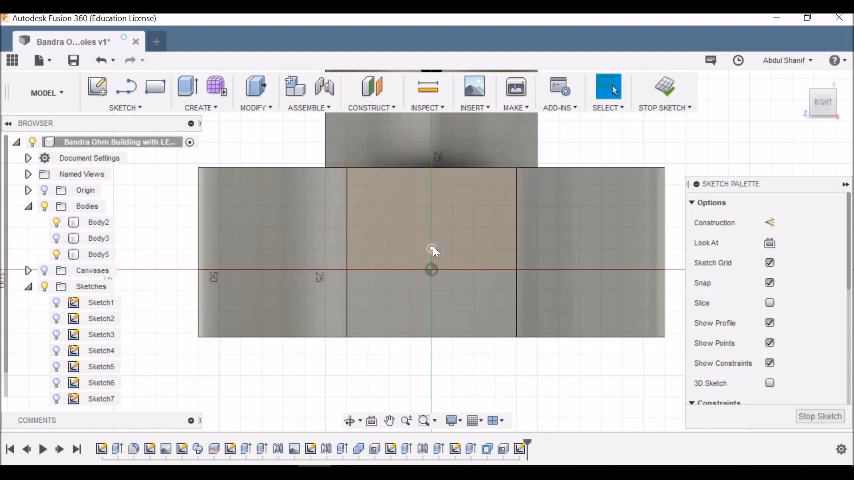
# Step: Dimension the point 5 mm from the sketch origin
pyautogui.rightClick(432, 250)
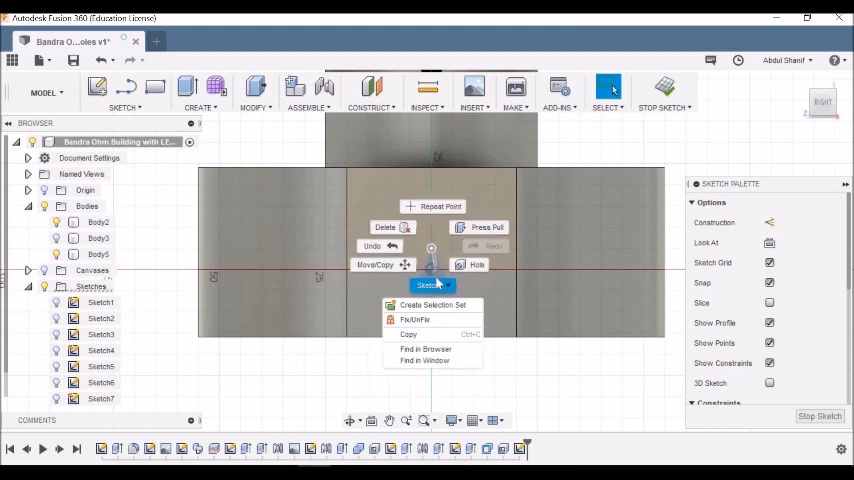
pyautogui.click(437, 287)
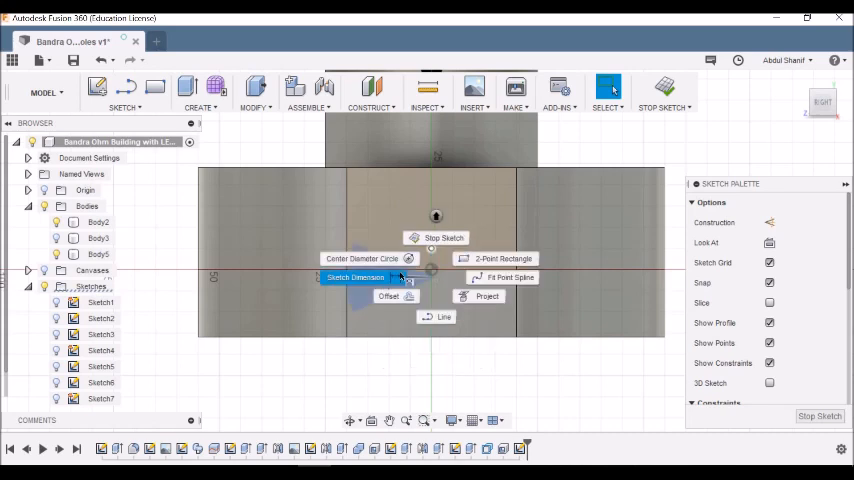
pyautogui.click(395, 278)
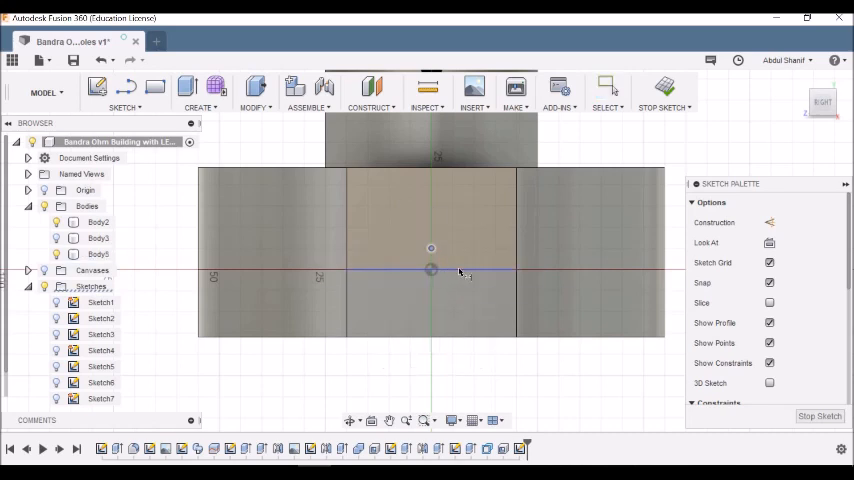
pyautogui.click(431, 270)
pyautogui.click(431, 248)
pyautogui.click(510, 261)
pyautogui.write('5')
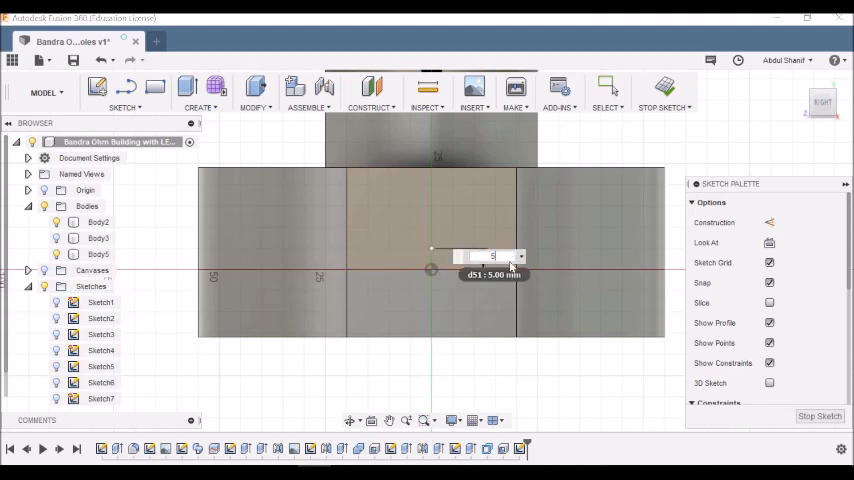
pyautogui.press('Return')
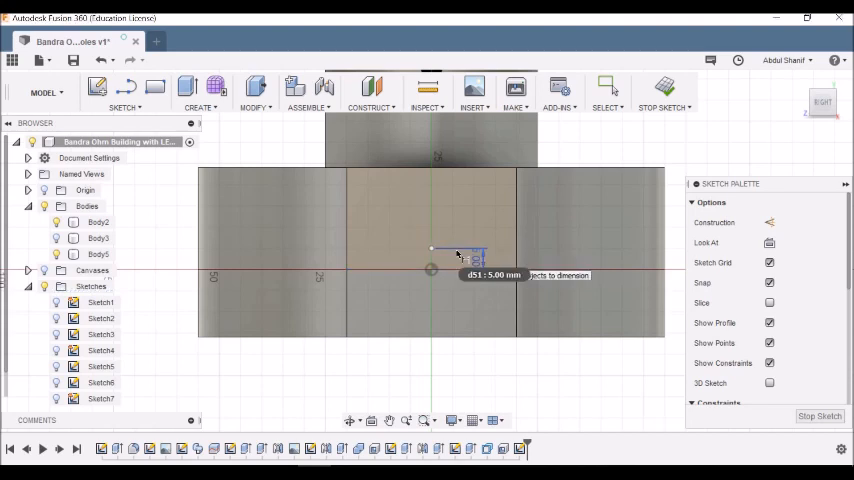
pyautogui.scroll(1, 457, 256)
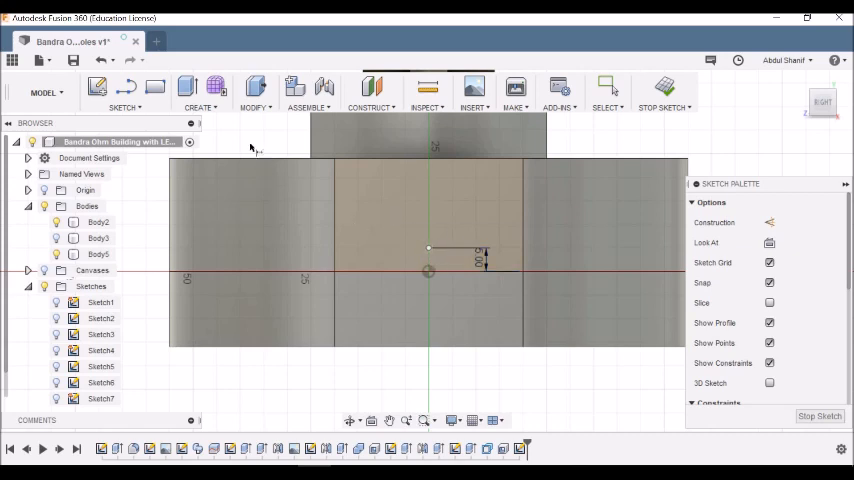
# Step: Create a simple through-all hole at the sketched point with 2.5 mm drill diameter and 118° tip
pyautogui.click(200, 108)
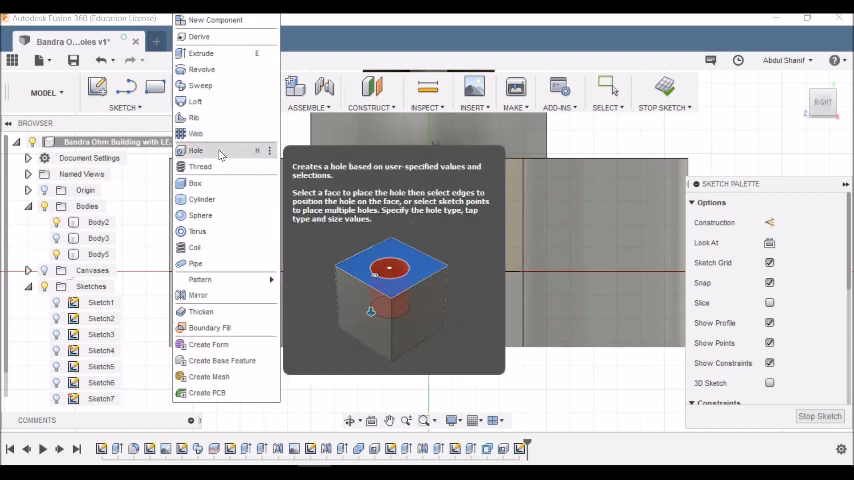
pyautogui.click(196, 150)
pyautogui.click(442, 248)
pyautogui.click(426, 251)
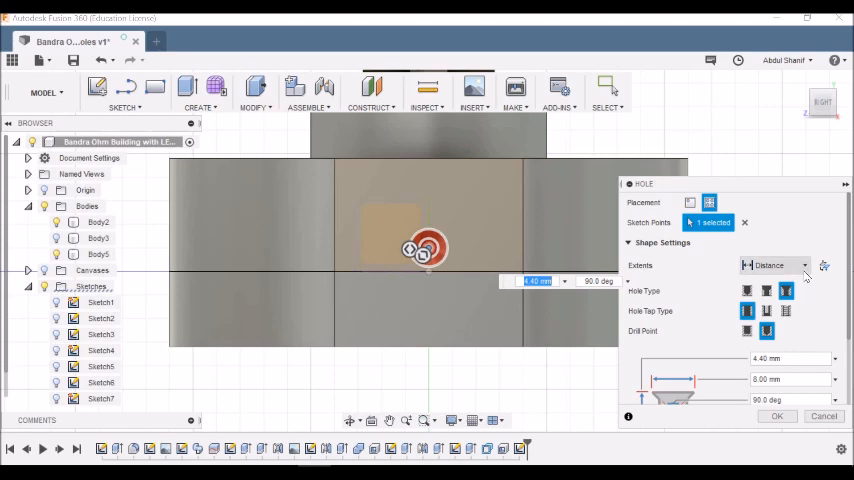
pyautogui.click(805, 265)
pyautogui.click(772, 320)
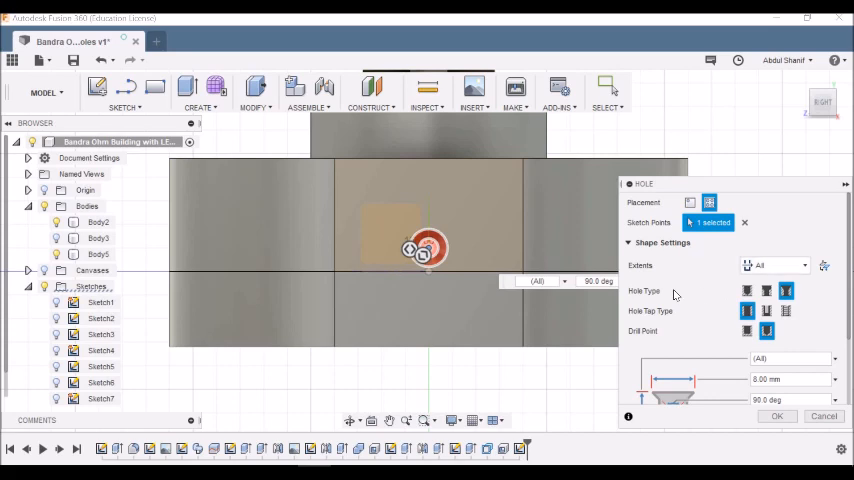
pyautogui.click(747, 291)
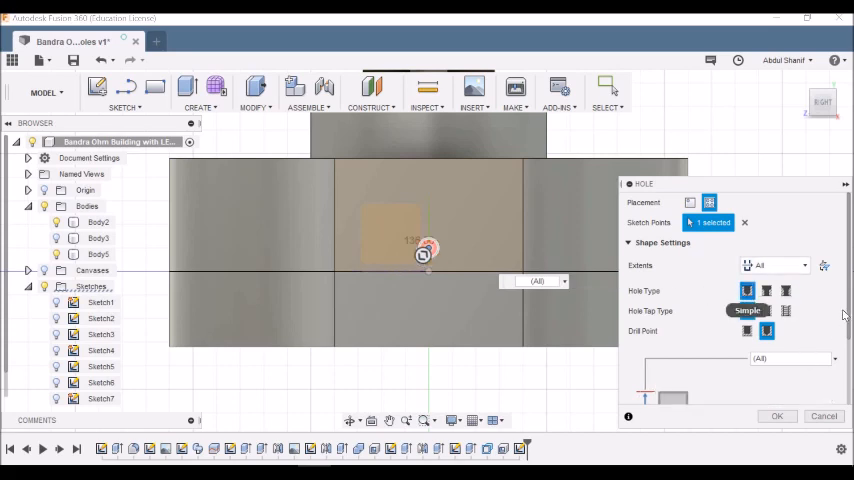
pyautogui.scroll(-3, 840, 313)
pyautogui.scroll(1, 800, 330)
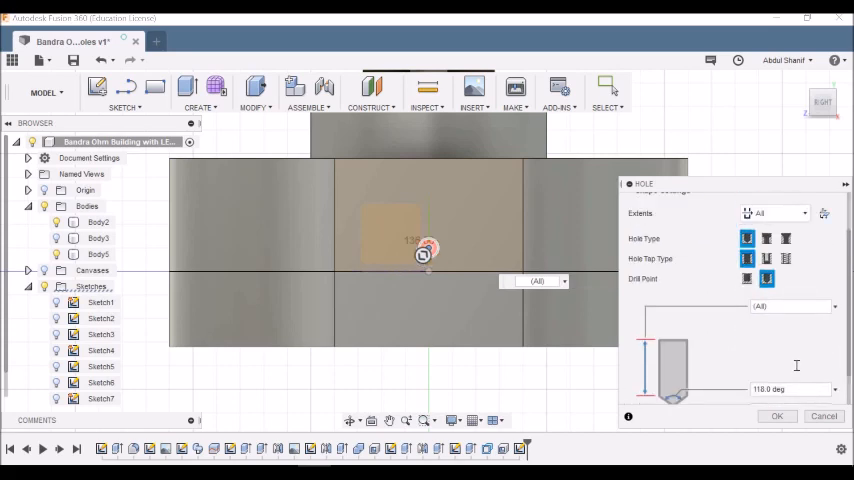
pyautogui.scroll(-2, 780, 350)
pyautogui.doubleClick(765, 370)
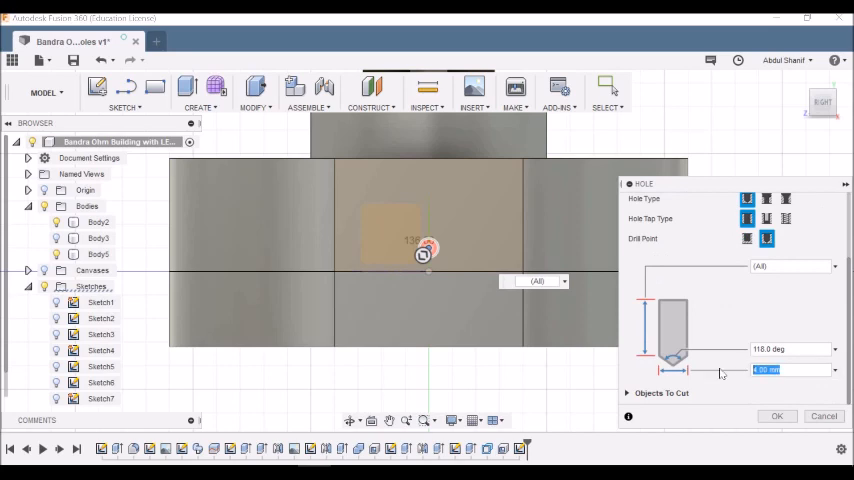
pyautogui.write('2.5')
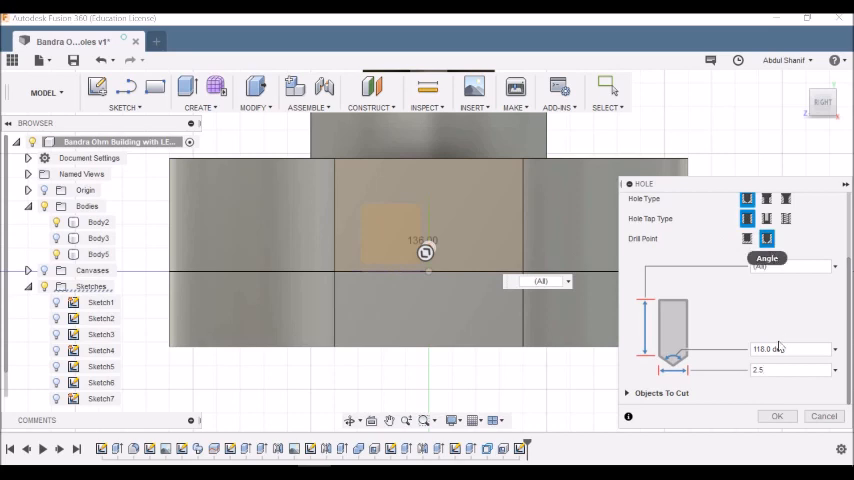
pyautogui.click(777, 416)
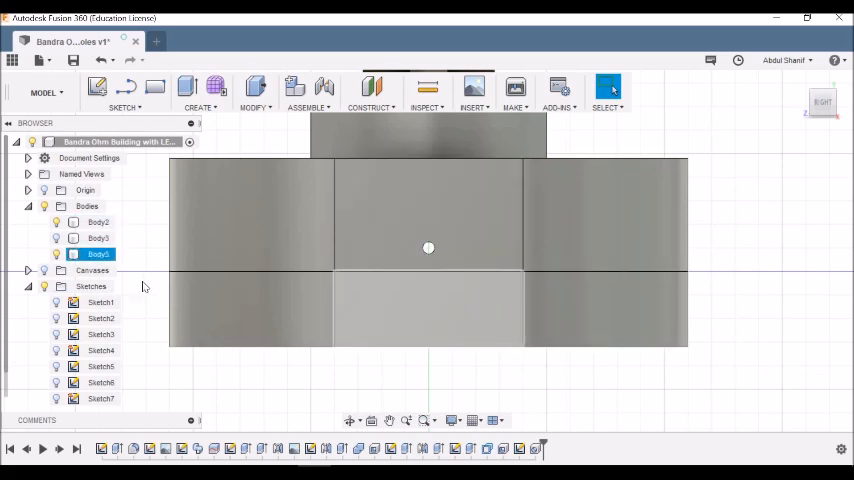
# Step: Briefly hide Body2 to look underneath, then leave Body2 shown and Body5 (the bottom cover) hidden
pyautogui.click(57, 222)
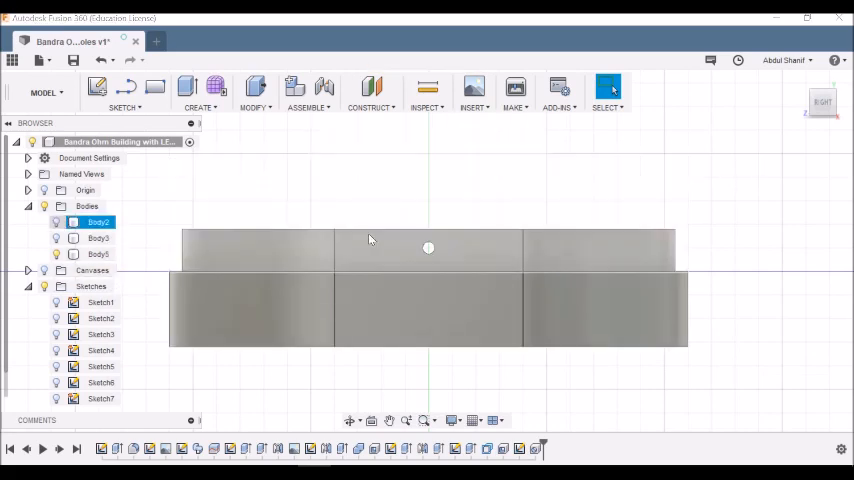
pyautogui.click(470, 290)
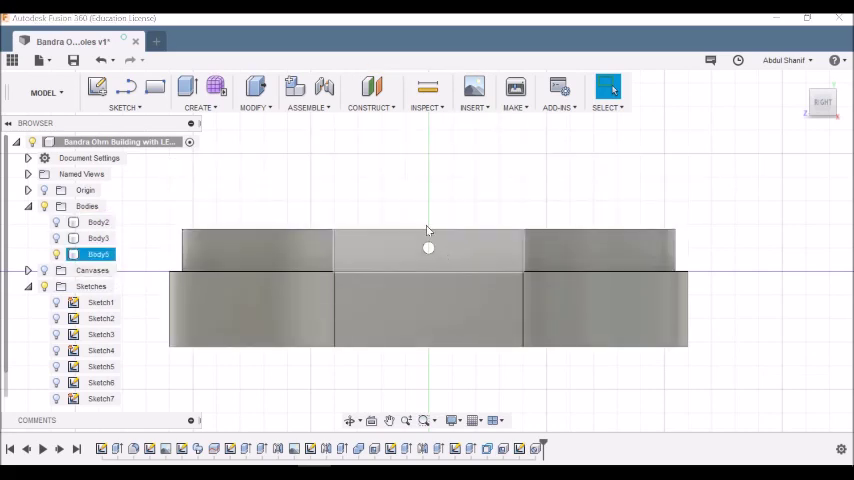
pyautogui.click(57, 222)
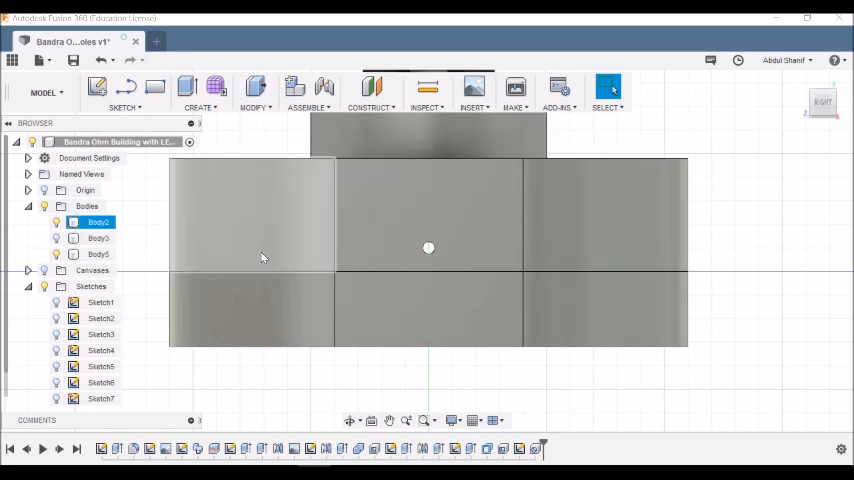
pyautogui.click(57, 254)
pyautogui.click(488, 253)
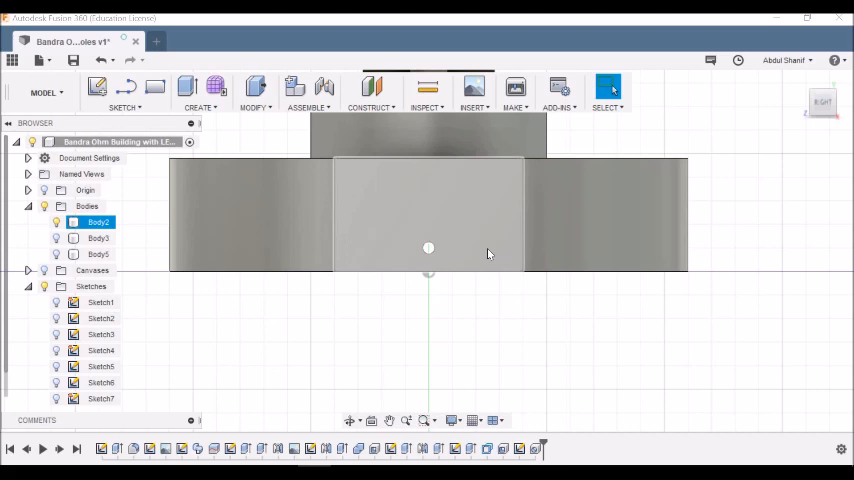
pyautogui.press('Escape')
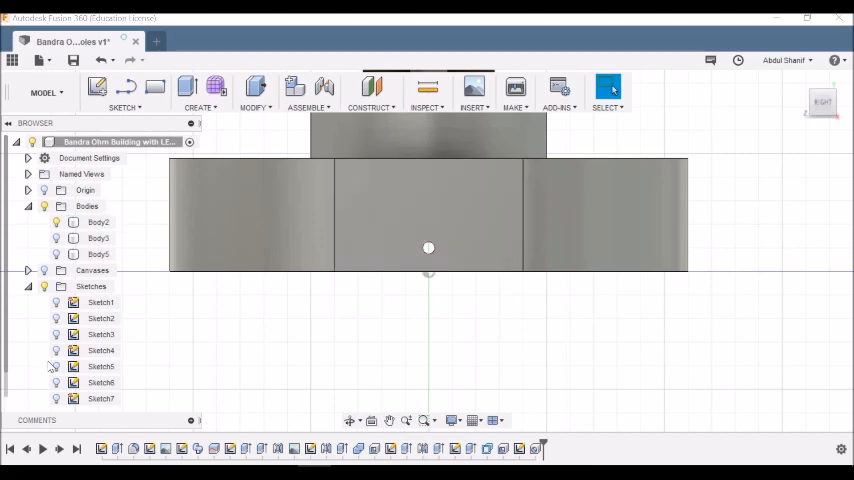
pyautogui.scroll(-1, 52, 284)
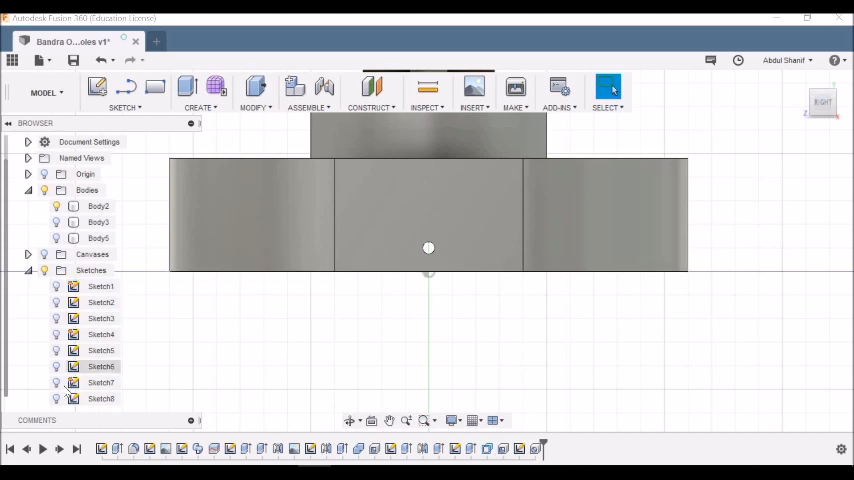
# Step: Make Sketch8 visible again and start the Hole command from the Create menu
pyautogui.click(100, 398)
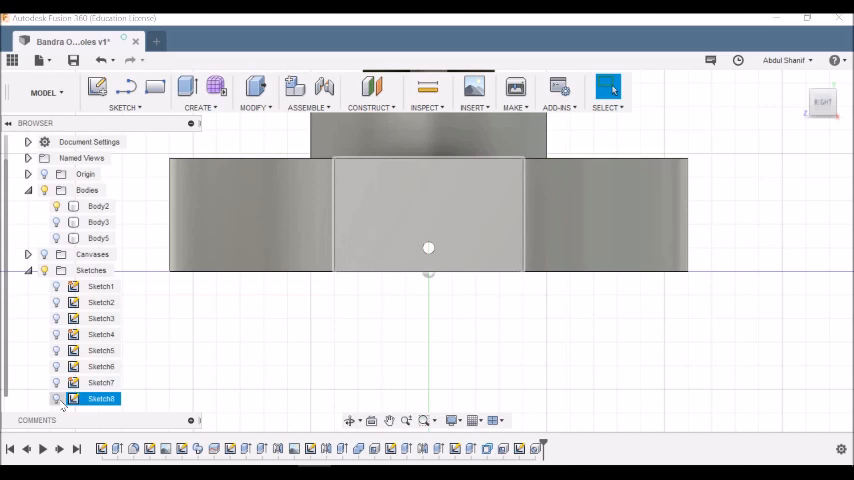
pyautogui.click(433, 252)
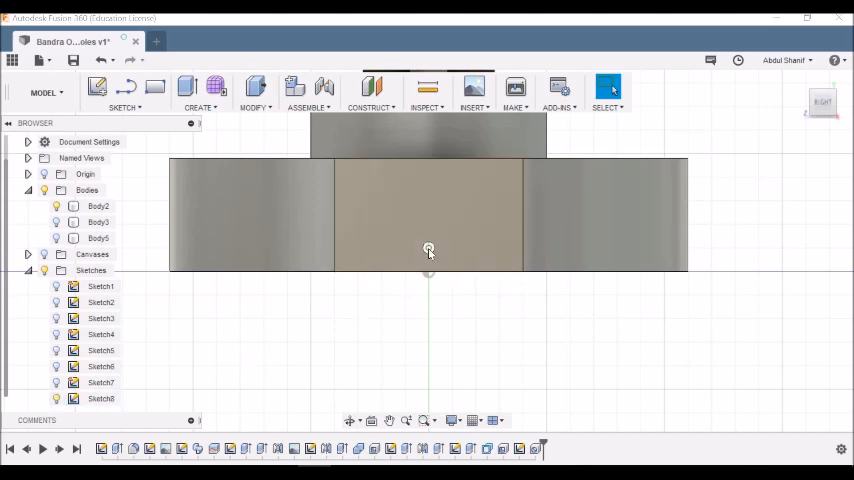
pyautogui.click(201, 107)
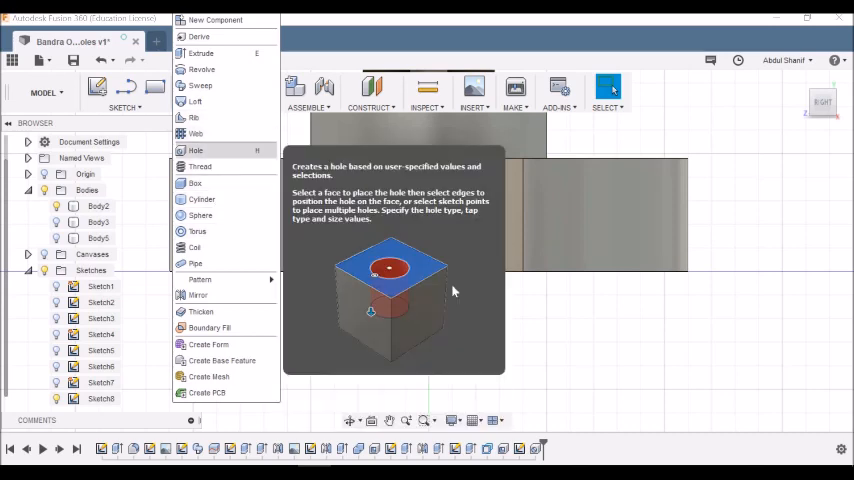
pyautogui.click(196, 150)
# Step: Place a countersunk hole at Sketch8's point with extent To object, 8 mm countersink at 90°, editing the drill diameter to 4
pyautogui.click(423, 245)
pyautogui.scroll(3, 424, 250)
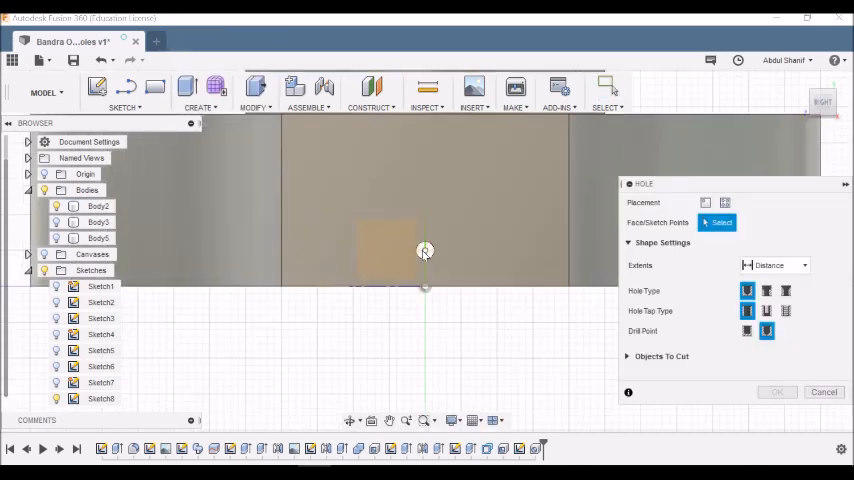
pyautogui.click(424, 250)
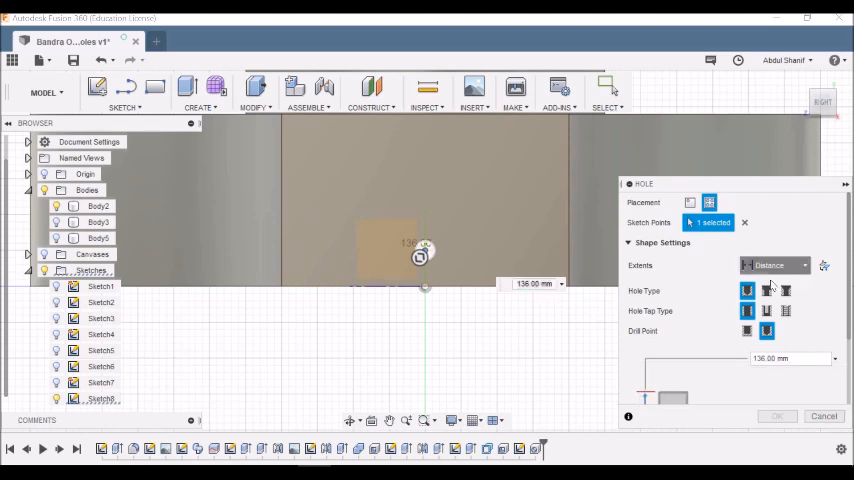
pyautogui.click(775, 266)
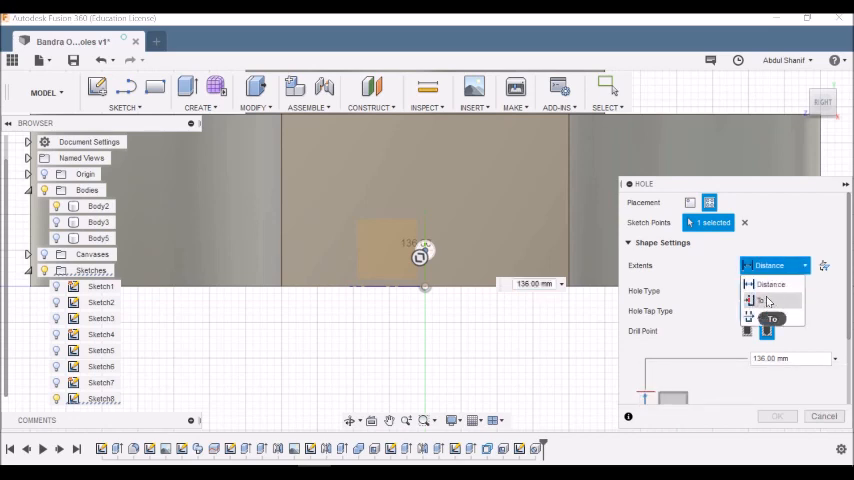
pyautogui.click(767, 300)
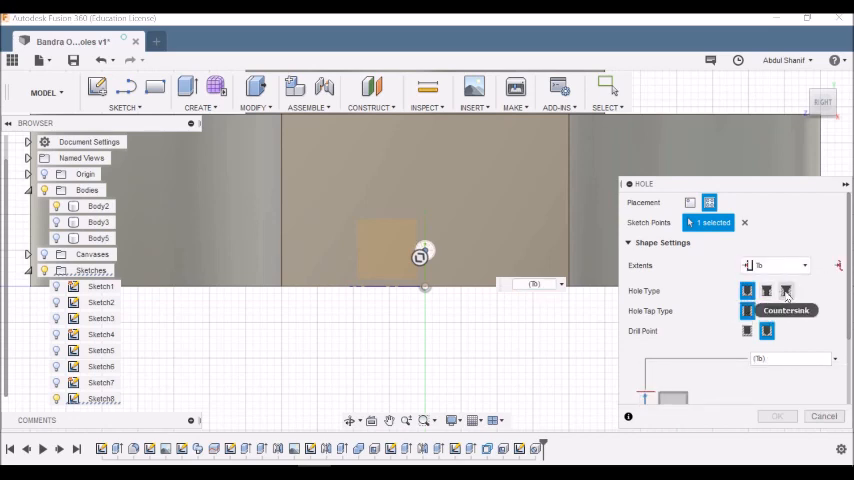
pyautogui.click(786, 292)
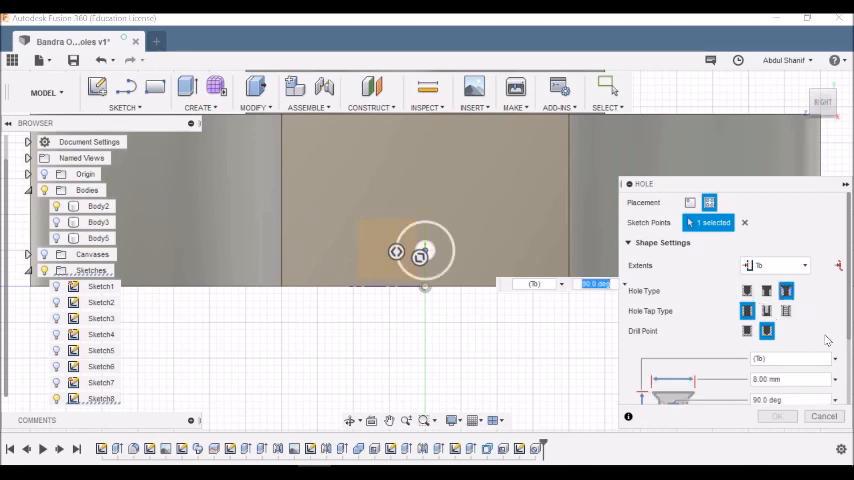
pyautogui.scroll(-2, 828, 340)
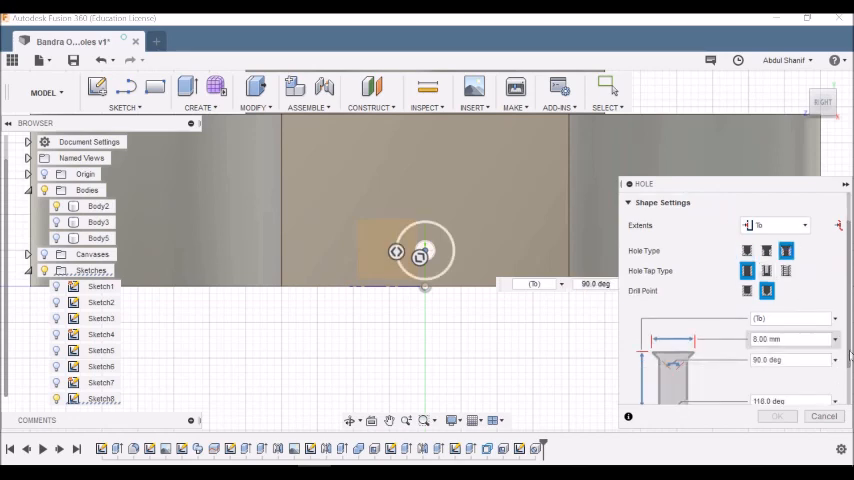
pyautogui.scroll(-2, 800, 340)
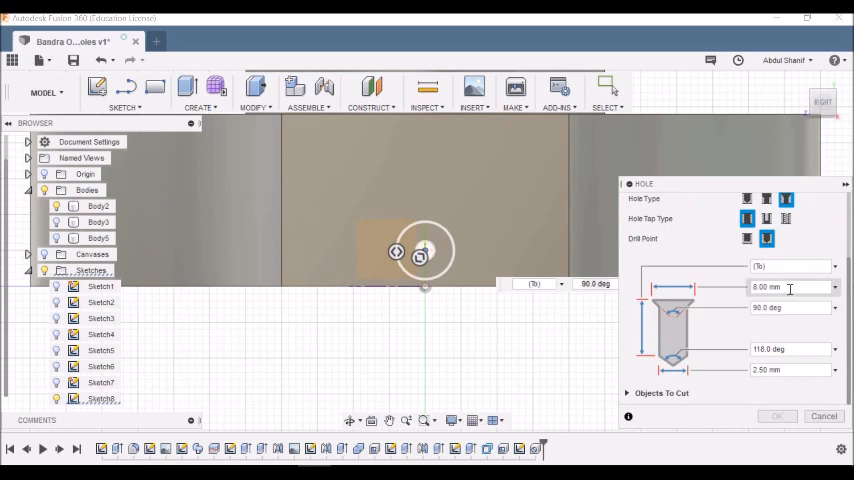
pyautogui.doubleClick(766, 287)
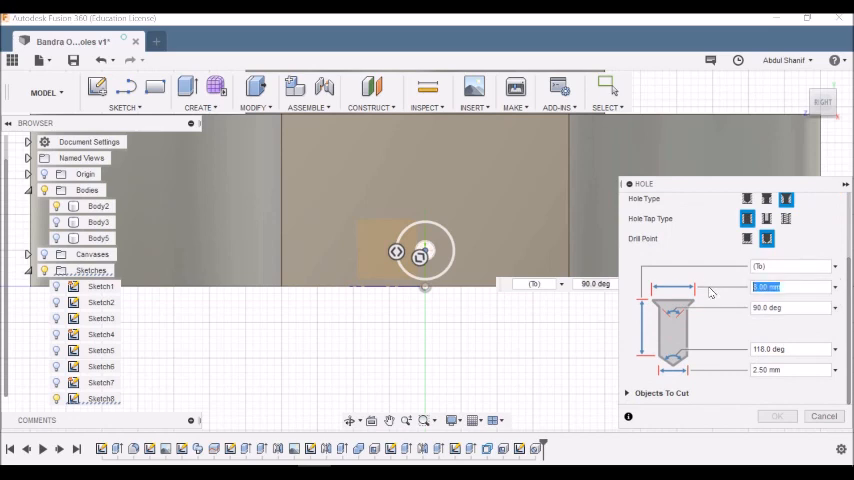
pyautogui.click(783, 370)
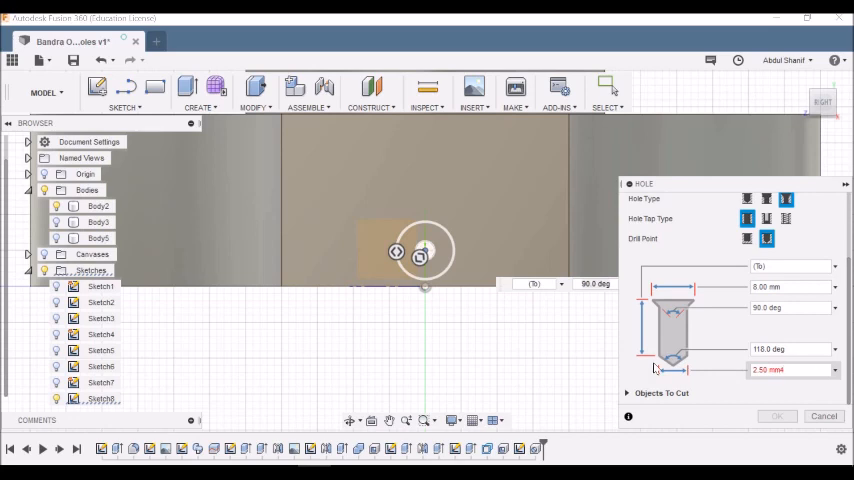
pyautogui.write('4')
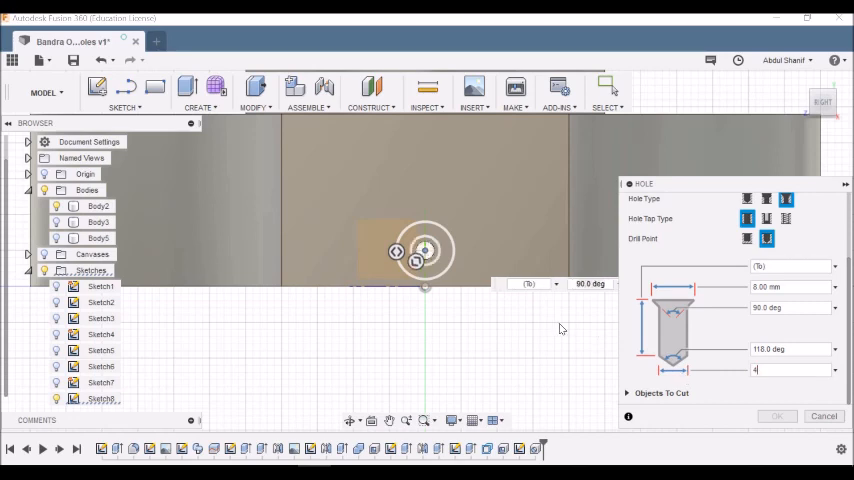
pyautogui.scroll(-3, 560, 327)
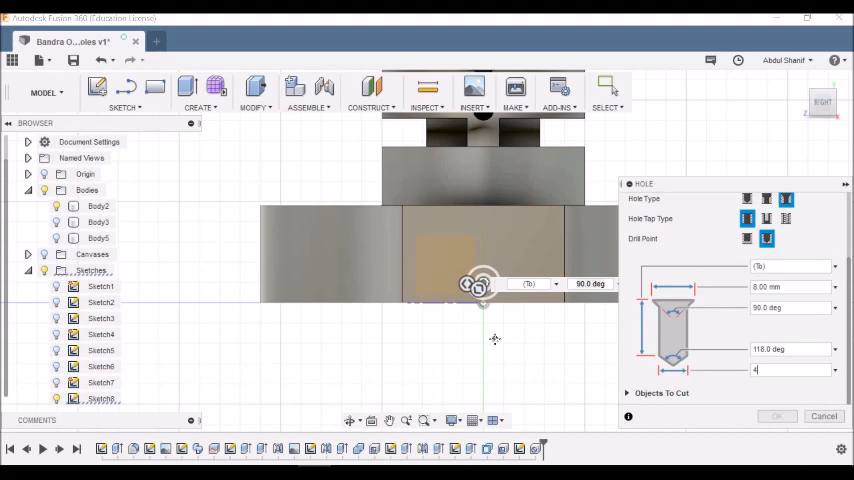
# Step: Pick the inner face of the side wall as the surface where the hole stops
pyautogui.moveTo(440, 366)
pyautogui.keyDown('shift'); pyautogui.mouseDown(button='middle')
pyautogui.moveTo(383, 347)
pyautogui.moveTo(395, 260)
pyautogui.mouseUp(button='middle'); pyautogui.keyUp('shift')
pyautogui.click(400, 262)
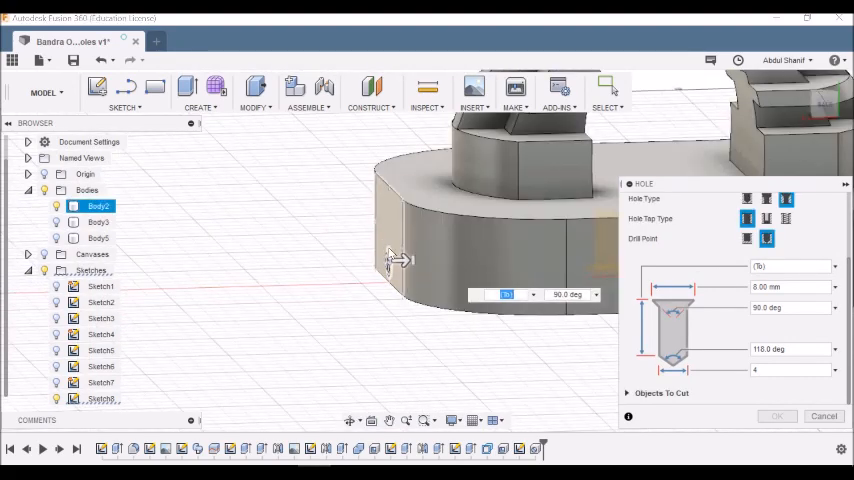
pyautogui.moveTo(502, 350)
pyautogui.keyDown('shift'); pyautogui.mouseDown(button='middle')
pyautogui.moveTo(502, 334)
pyautogui.moveTo(565, 380)
pyautogui.mouseUp(button='middle'); pyautogui.keyUp('shift')
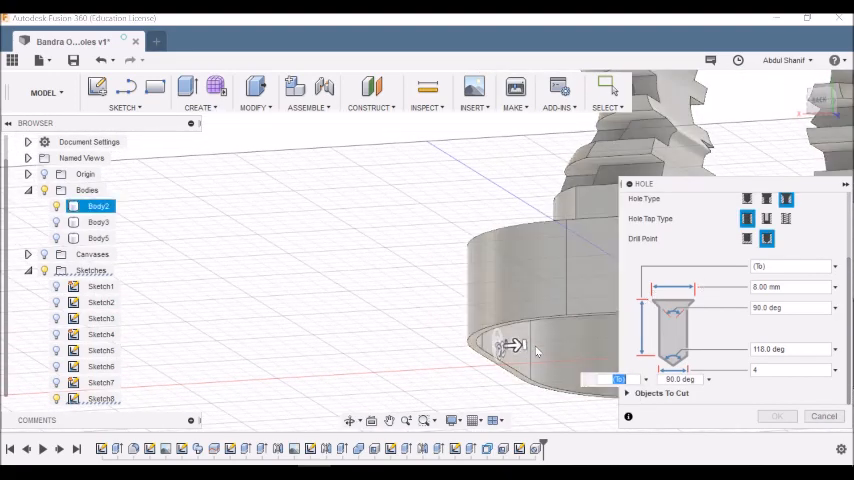
pyautogui.scroll(3, 474, 366)
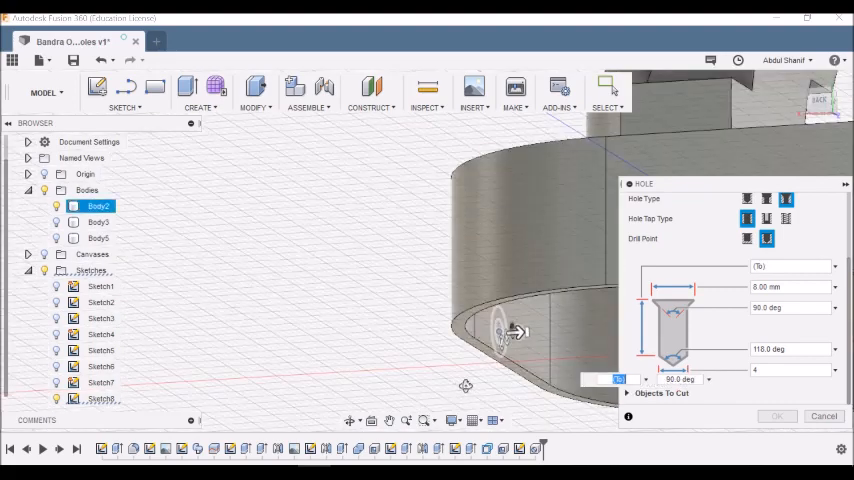
pyautogui.scroll(3, 474, 366)
pyautogui.scroll(2, 474, 366)
pyautogui.click(530, 303)
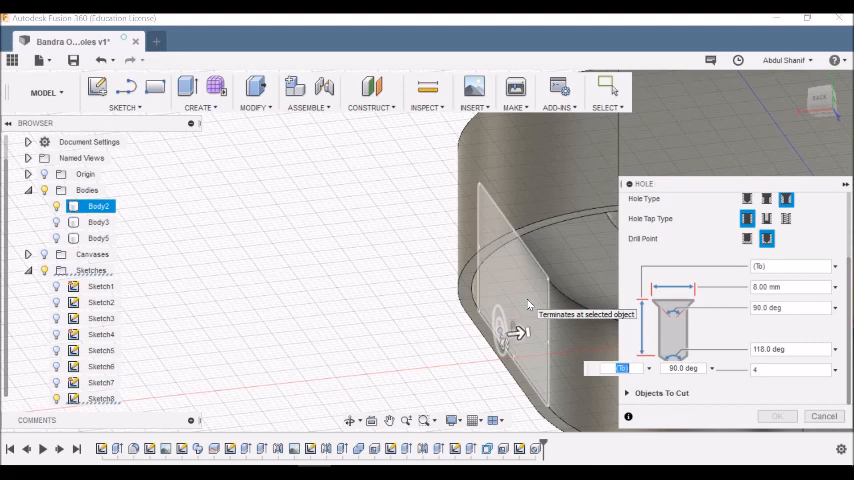
pyautogui.click(528, 303)
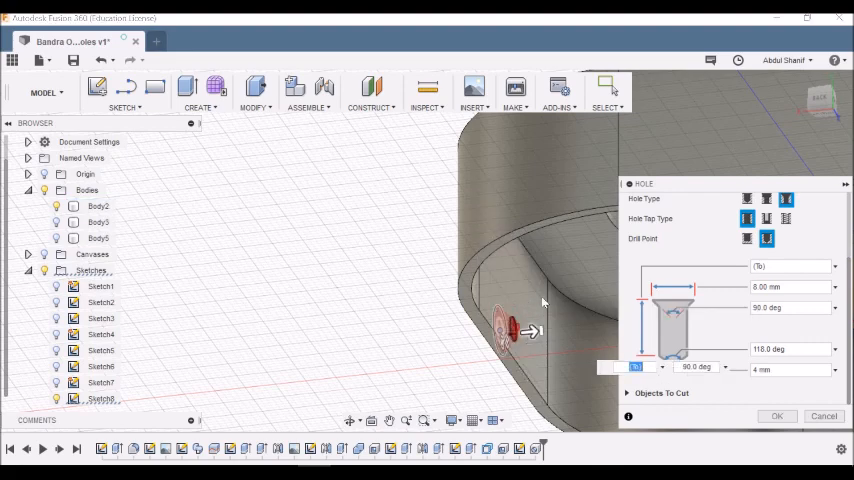
# Step: Choose the base body the hole cuts into and confirm the 4 mm countersunk hole
pyautogui.moveTo(451, 360); pyautogui.dragTo(500, 300, button='middle')
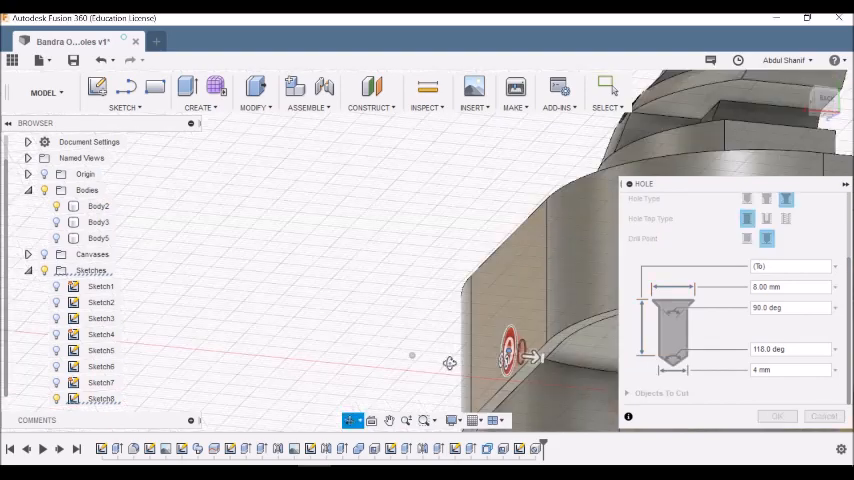
pyautogui.click(490, 347)
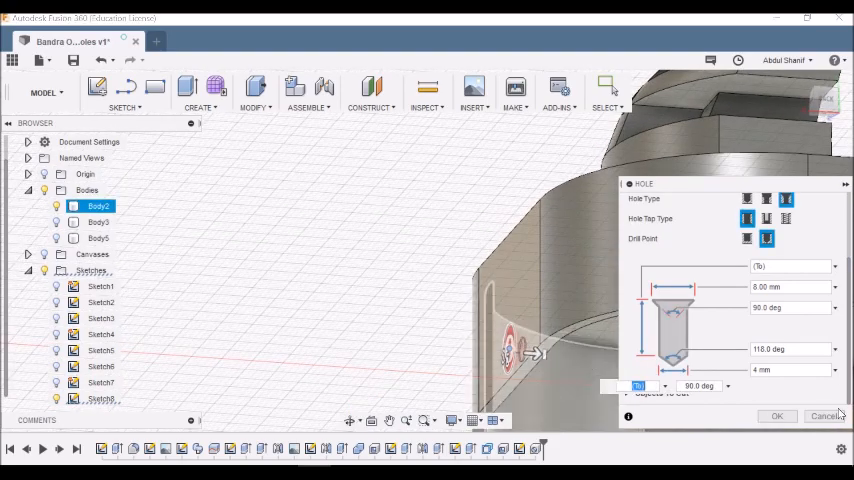
pyautogui.click(777, 416)
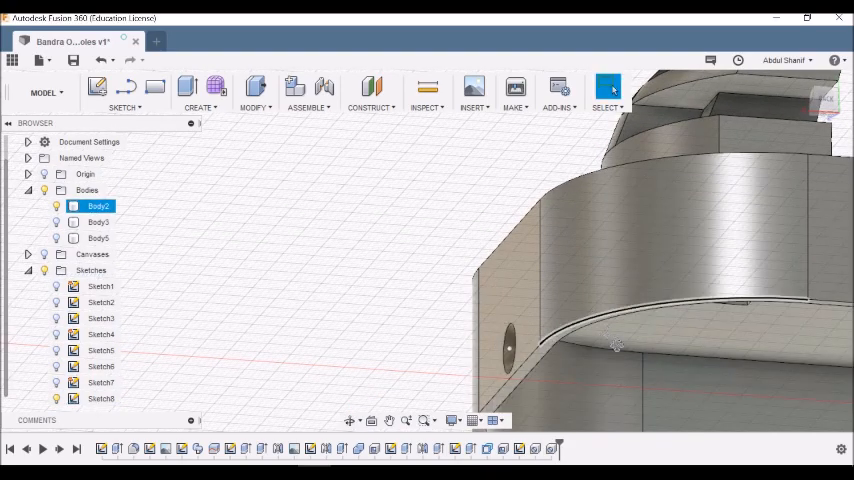
pyautogui.keyDown('shift'); pyautogui.moveTo(615, 345); pyautogui.dragTo(363, 303, button='middle'); pyautogui.keyUp('shift')
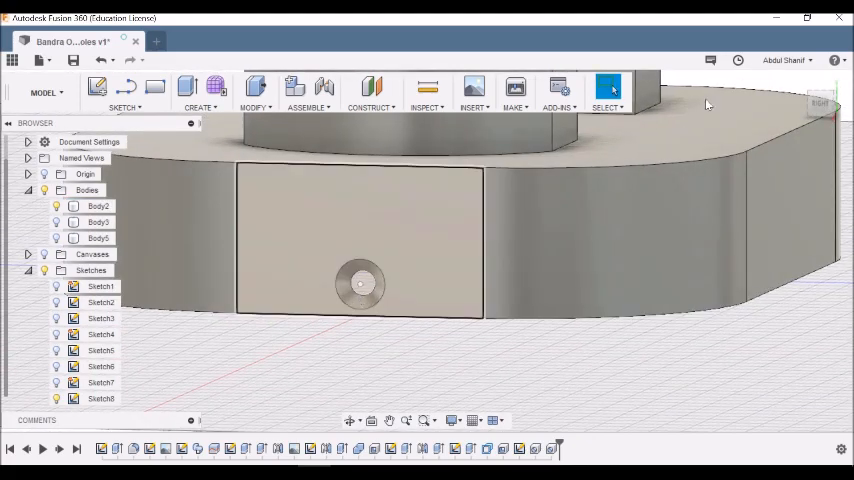
pyautogui.doubleClick(502, 243)
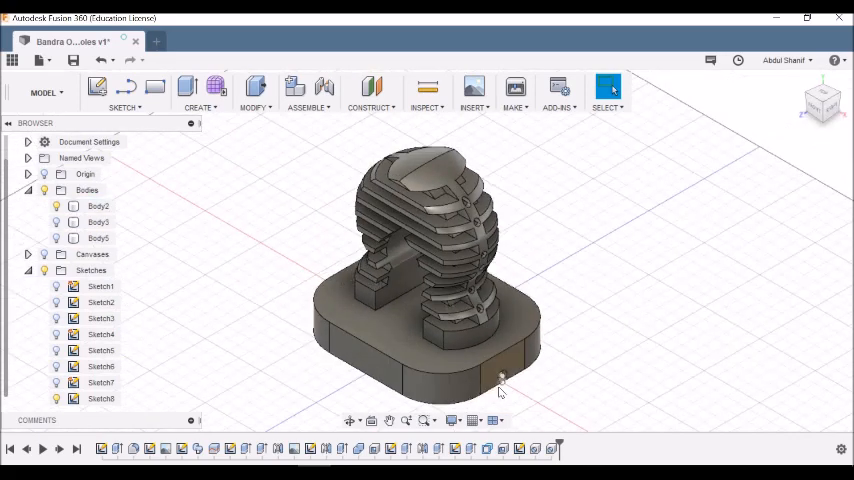
pyautogui.scroll(1, 507, 390)
pyautogui.scroll(1, 505, 385)
pyautogui.scroll(1, 500, 370)
pyautogui.scroll(1, 495, 350)
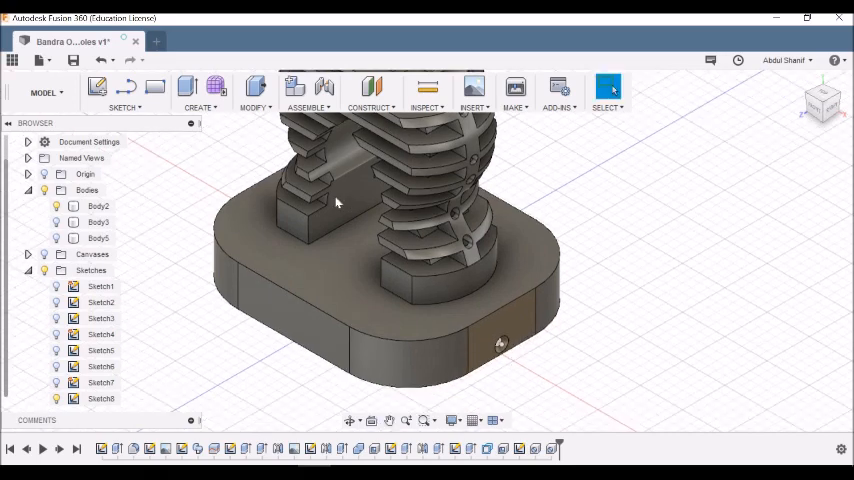
pyautogui.click(492, 345)
pyautogui.press('Escape')
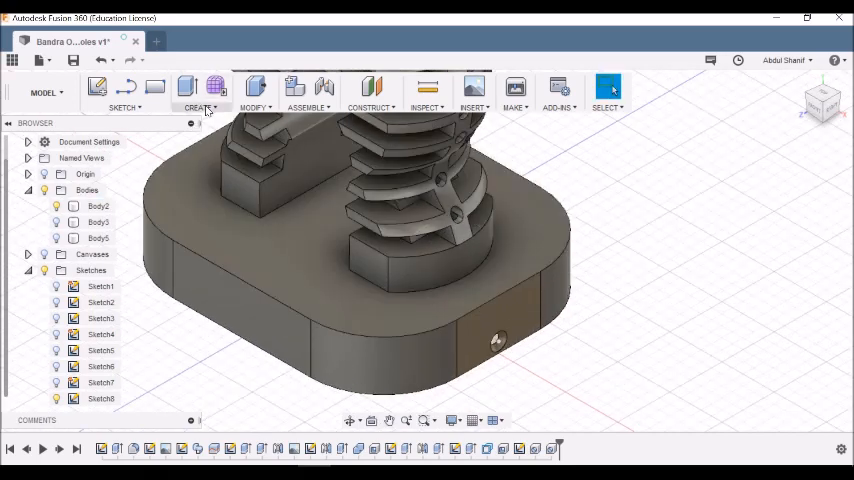
pyautogui.click(207, 108)
# Step: Mirror the countersunk hole feature across the middle plane to the base's opposite side and confirm
pyautogui.rightClick(255, 296)
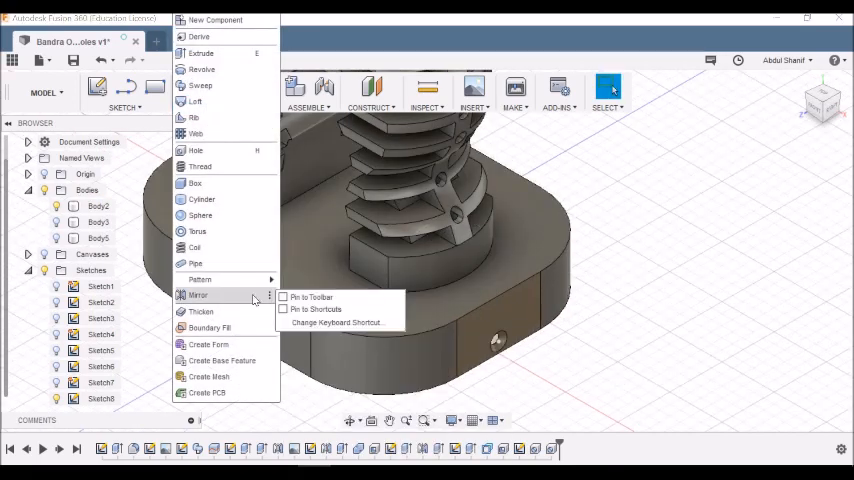
pyautogui.click(210, 295)
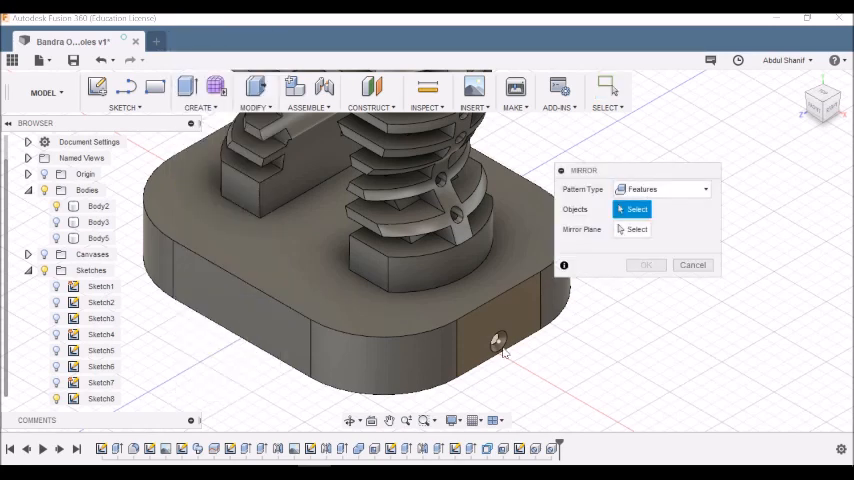
pyautogui.click(553, 448)
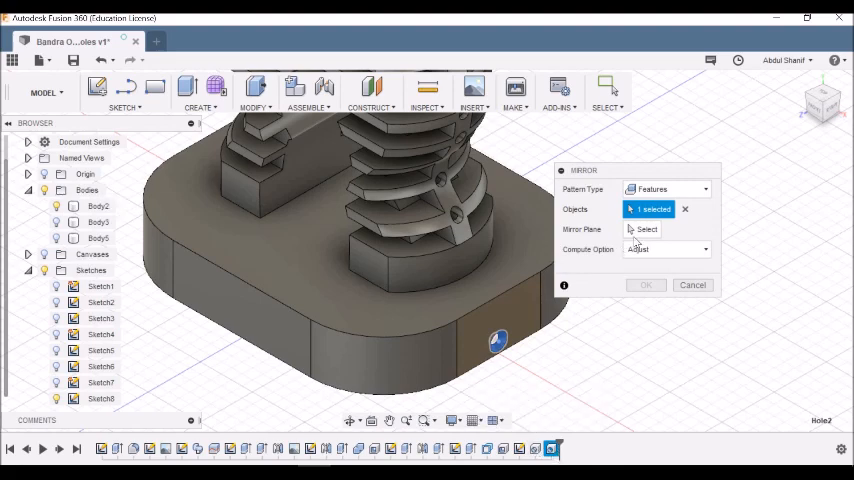
pyautogui.click(645, 229)
pyautogui.scroll(-5, 300, 360)
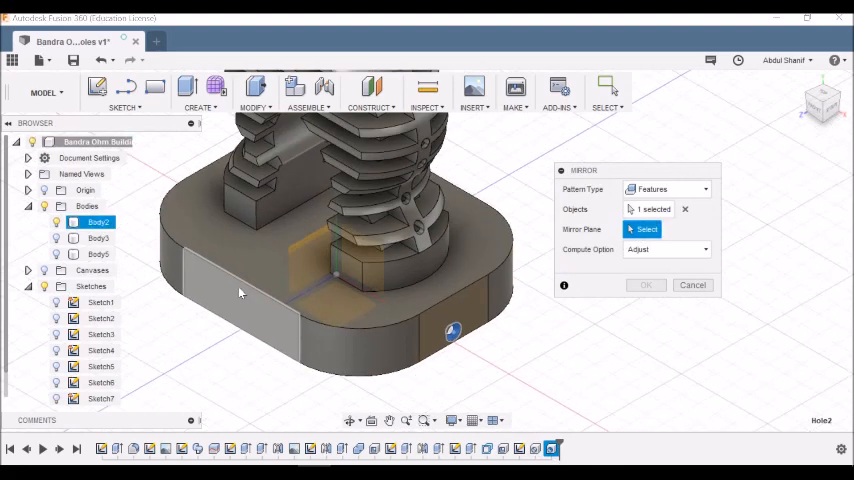
pyautogui.click(270, 262)
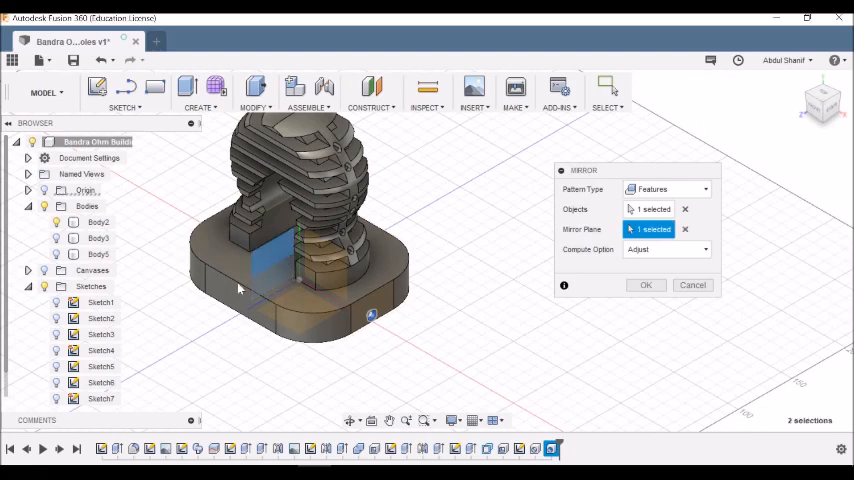
pyautogui.keyDown('shift'); pyautogui.moveTo(230, 300); pyautogui.dragTo(320, 258, button='middle'); pyautogui.keyUp('shift')
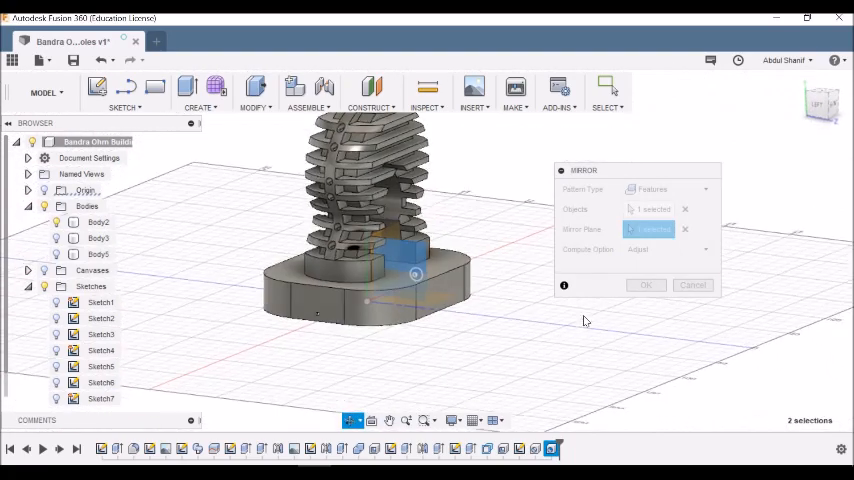
pyautogui.click(645, 286)
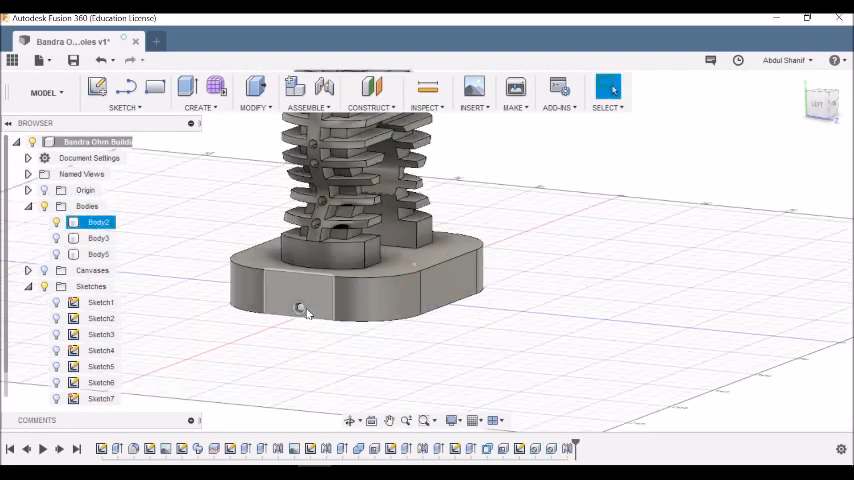
pyautogui.scroll(8, 318, 318)
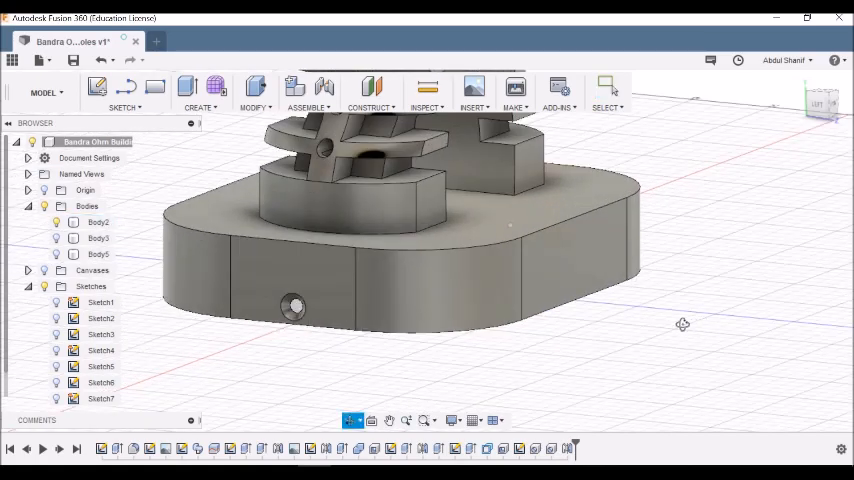
pyautogui.moveTo(705, 324)
pyautogui.keyDown('shift'); pyautogui.mouseDown(button='middle')
pyautogui.moveTo(600, 310)
pyautogui.moveTo(650, 330)
pyautogui.moveTo(690, 380)
pyautogui.moveTo(228, 272)
pyautogui.mouseUp(button='middle'); pyautogui.keyUp('shift')
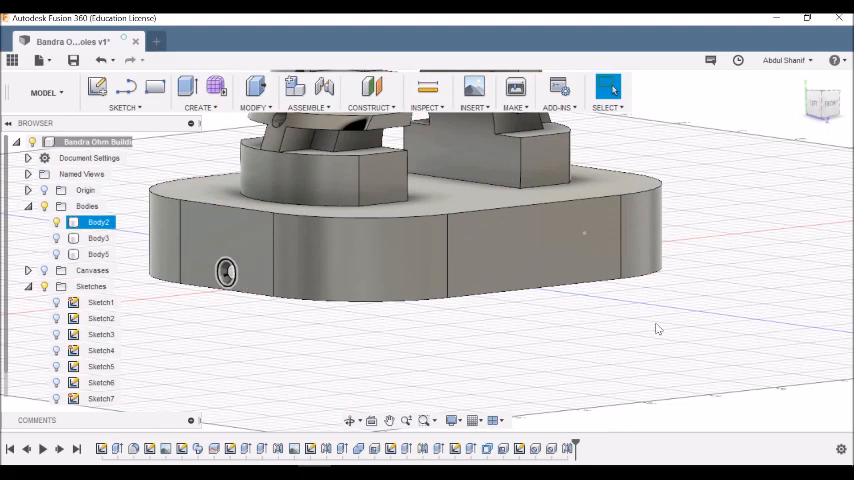
pyautogui.keyDown('shift'); pyautogui.moveTo(672, 291); pyautogui.dragTo(569, 302, button='middle'); pyautogui.keyUp('shift')
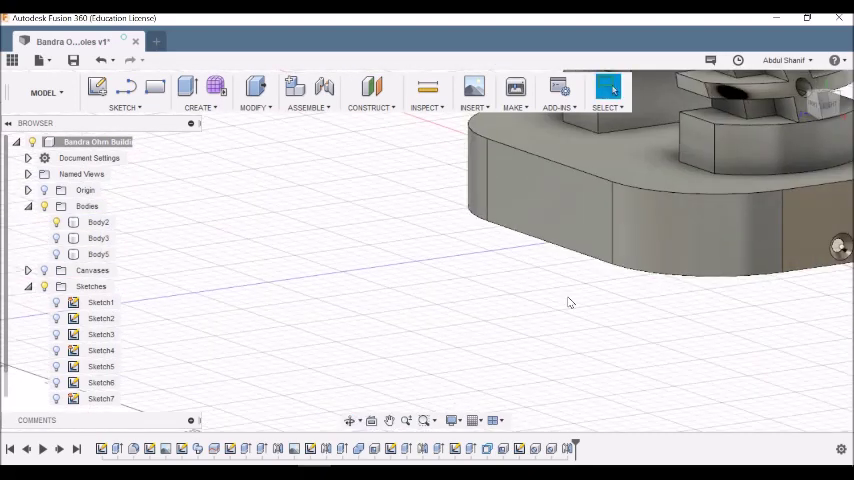
pyautogui.click(58, 254)
pyautogui.click(620, 360)
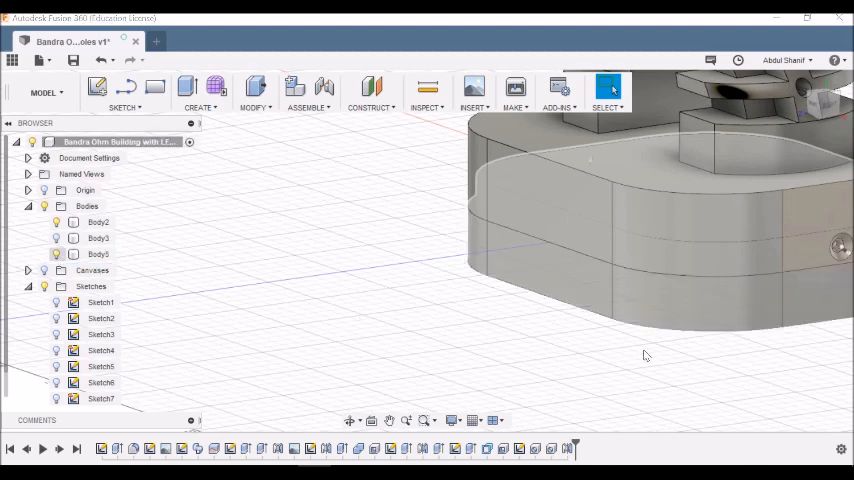
pyautogui.moveTo(640, 360)
pyautogui.mouseDown(button='middle')
pyautogui.moveTo(620, 350)
pyautogui.moveTo(611, 359)
pyautogui.moveTo(324, 329)
pyautogui.mouseUp(button='middle')
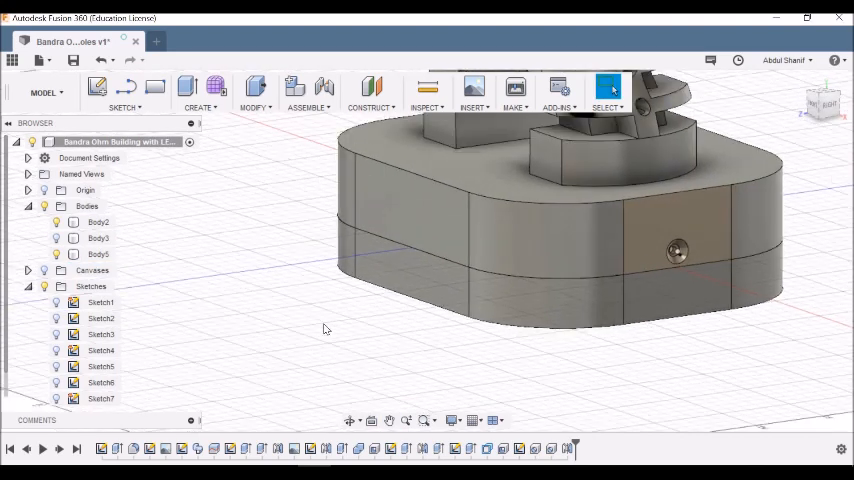
pyautogui.click(98, 222)
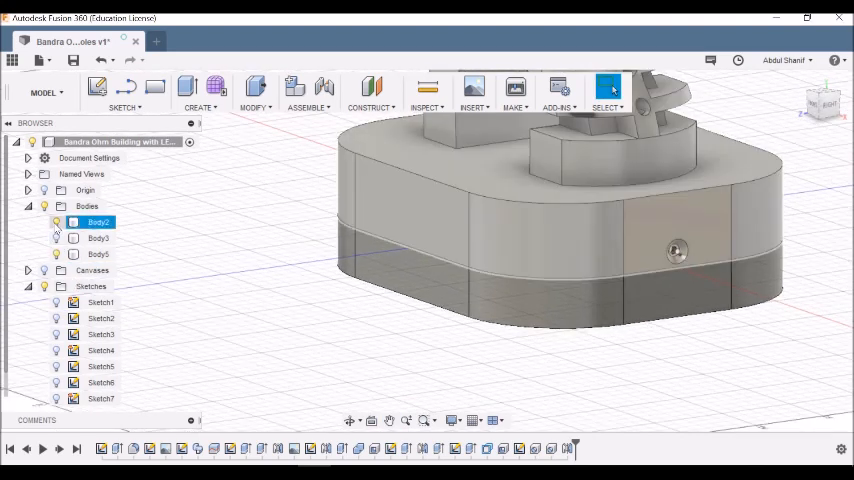
pyautogui.click(57, 222)
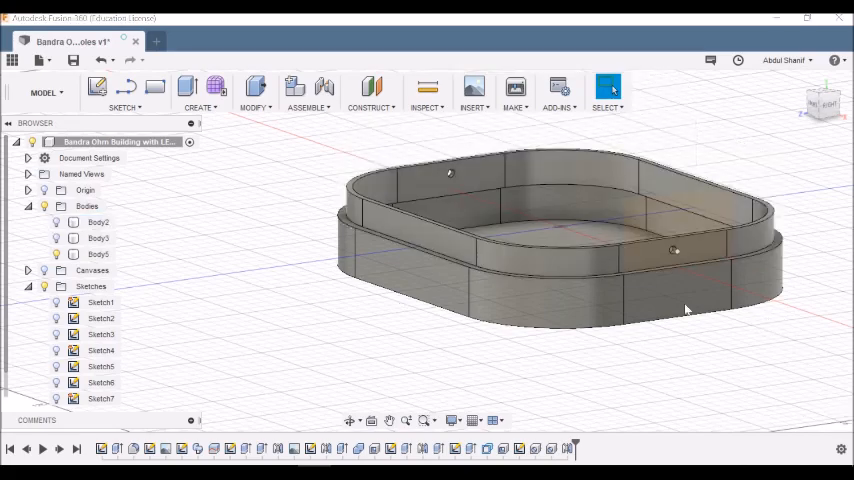
pyautogui.moveTo(683, 305)
pyautogui.keyDown('shift'); pyautogui.mouseDown(button='middle')
pyautogui.moveTo(555, 268)
pyautogui.moveTo(623, 293)
pyautogui.mouseUp(button='middle'); pyautogui.keyUp('shift')
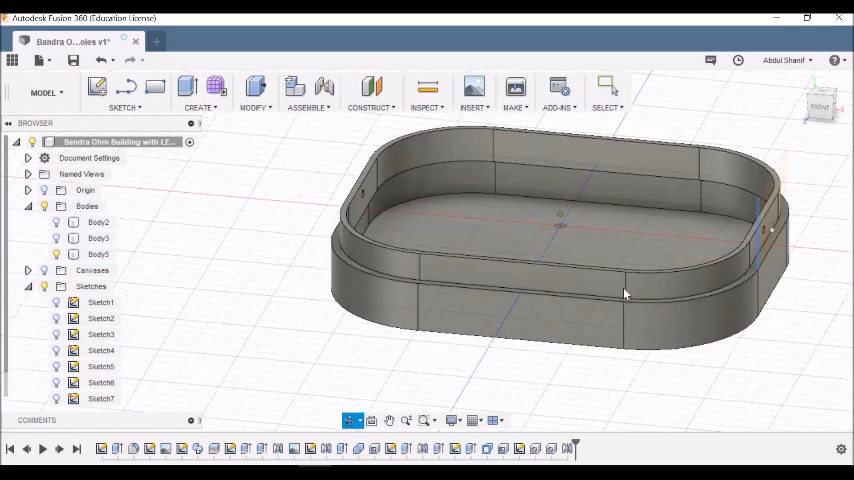
pyautogui.click(623, 293)
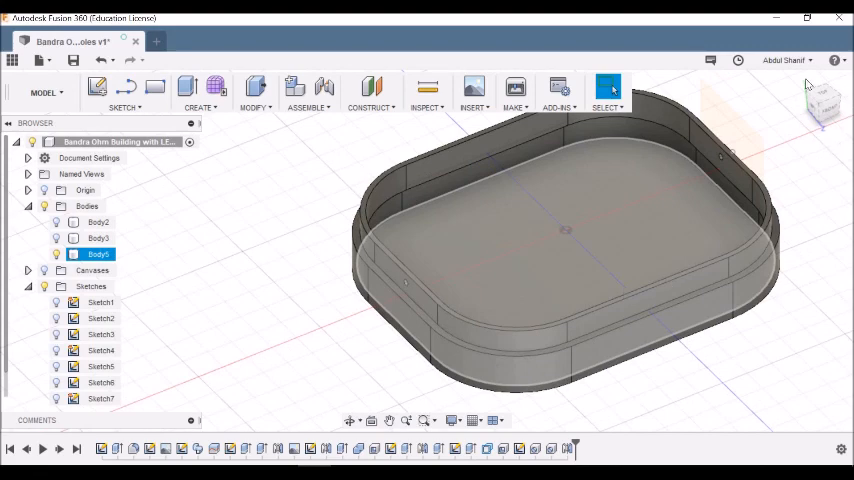
pyautogui.press('Escape')
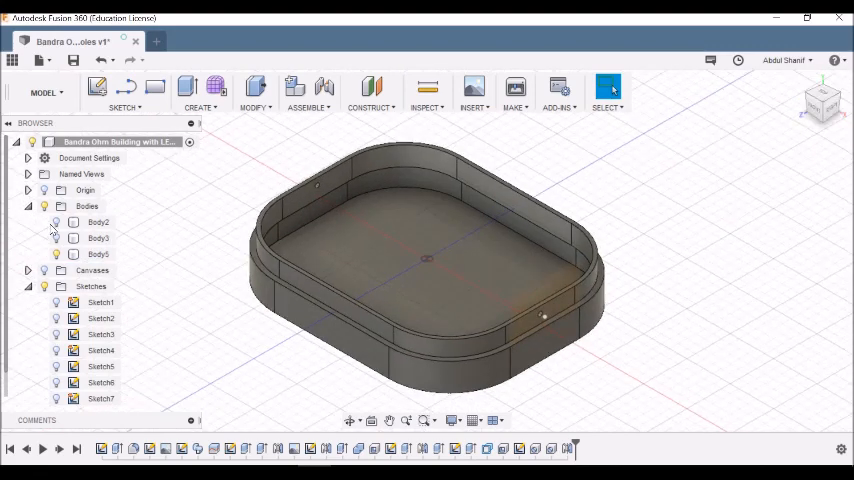
pyautogui.moveTo(494, 329); pyautogui.dragTo(560, 370, button='middle')
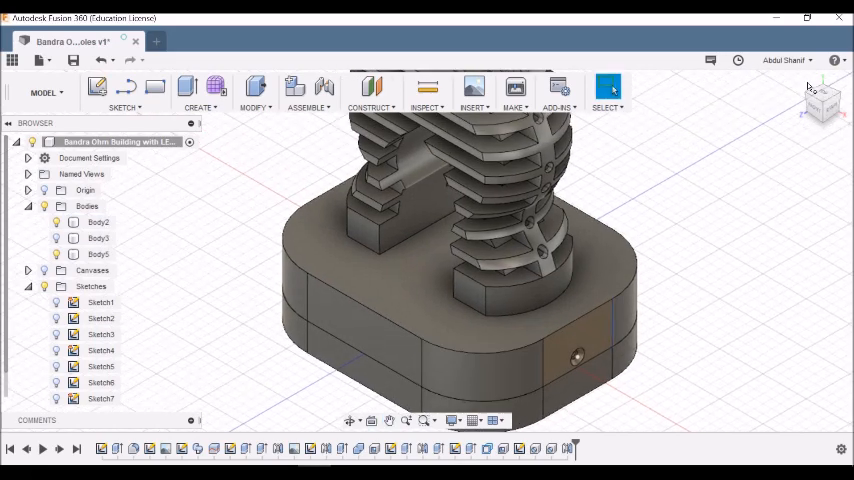
pyautogui.scroll(-3, 538, 234)
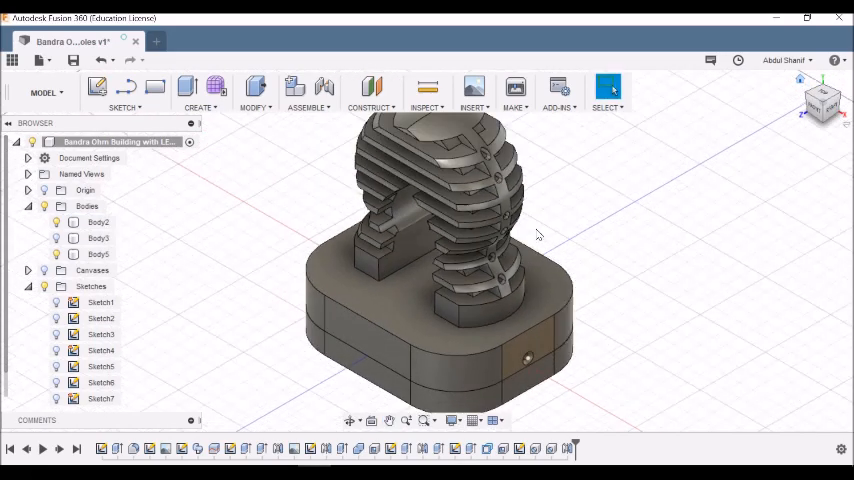